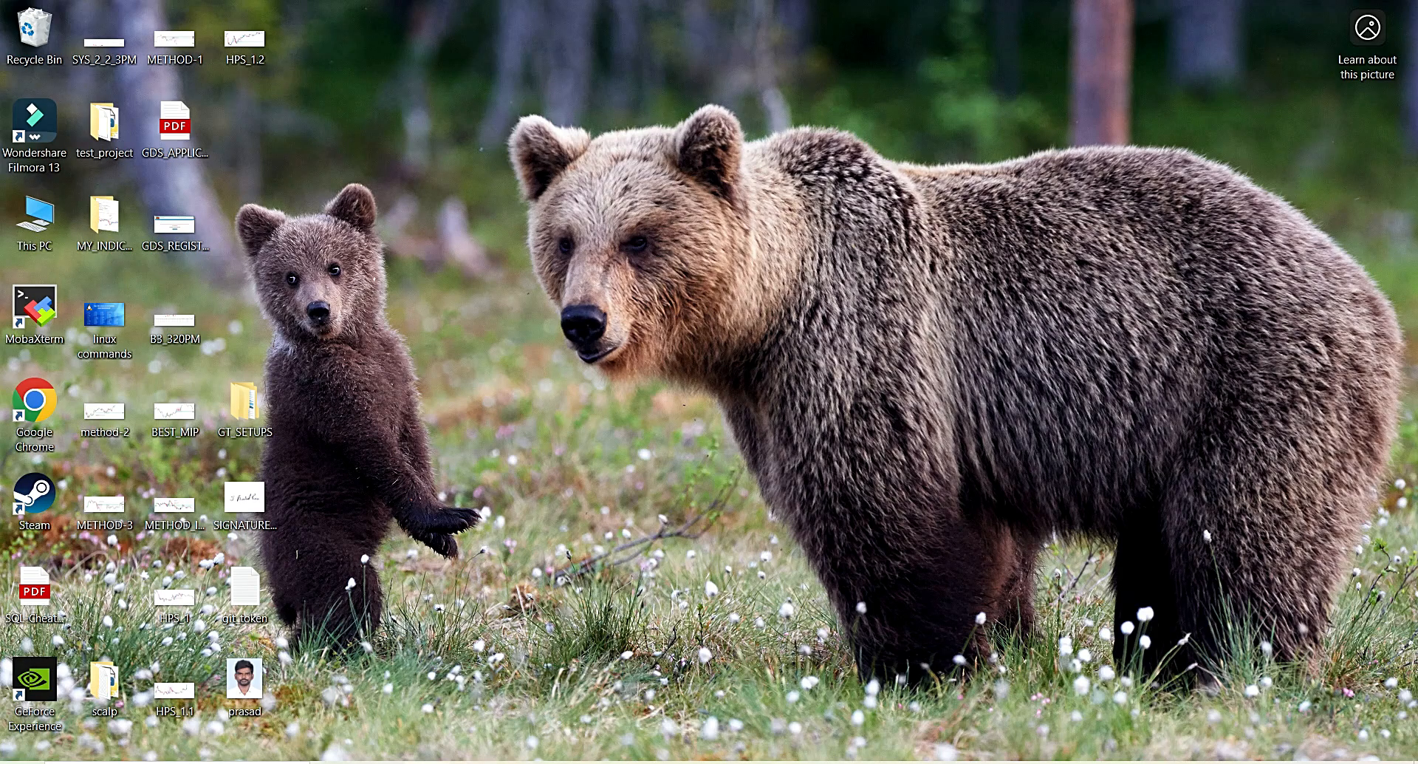
Step: Open the MySQL Installer 8.0.38 for Windows download page from the MySQL Community downloads on the MySQL website
left_click(428, 763)
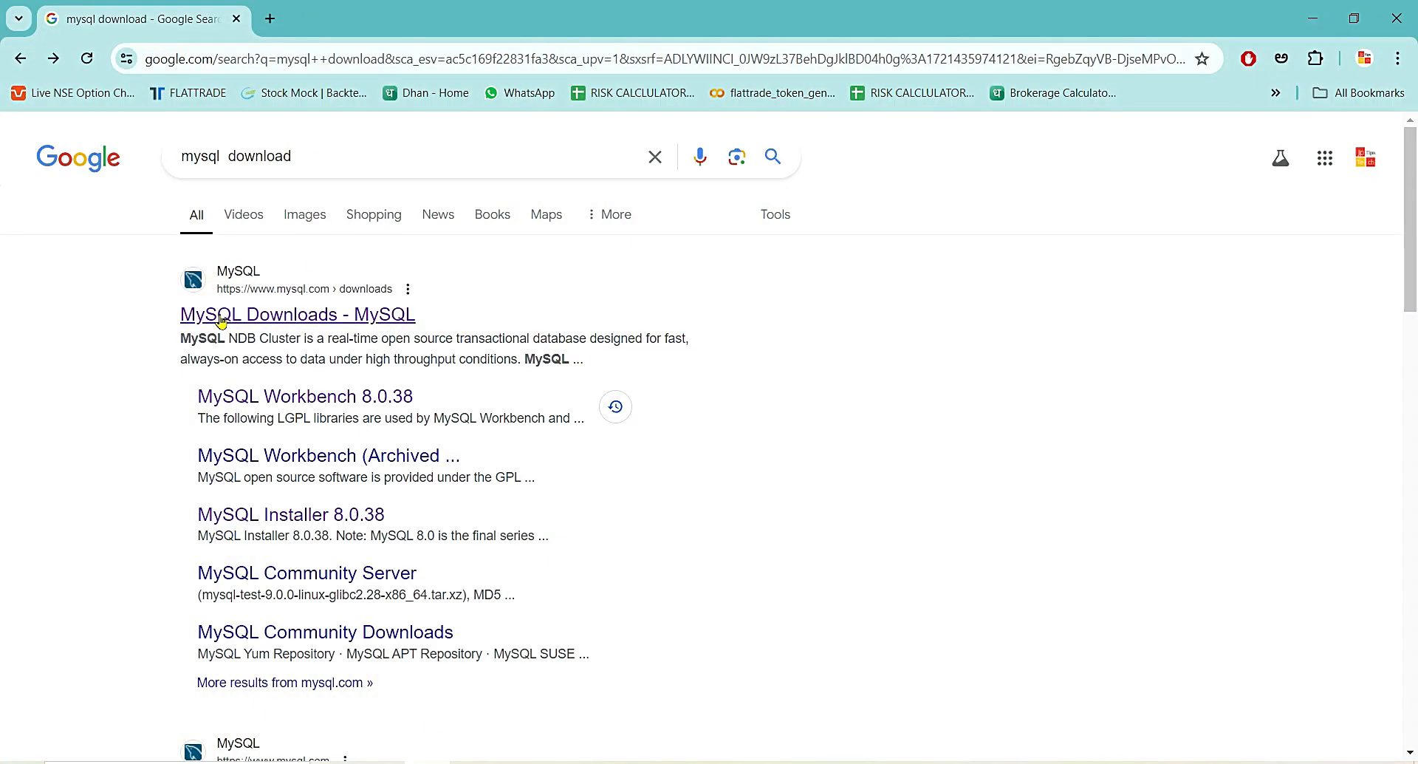
left_click(291, 325)
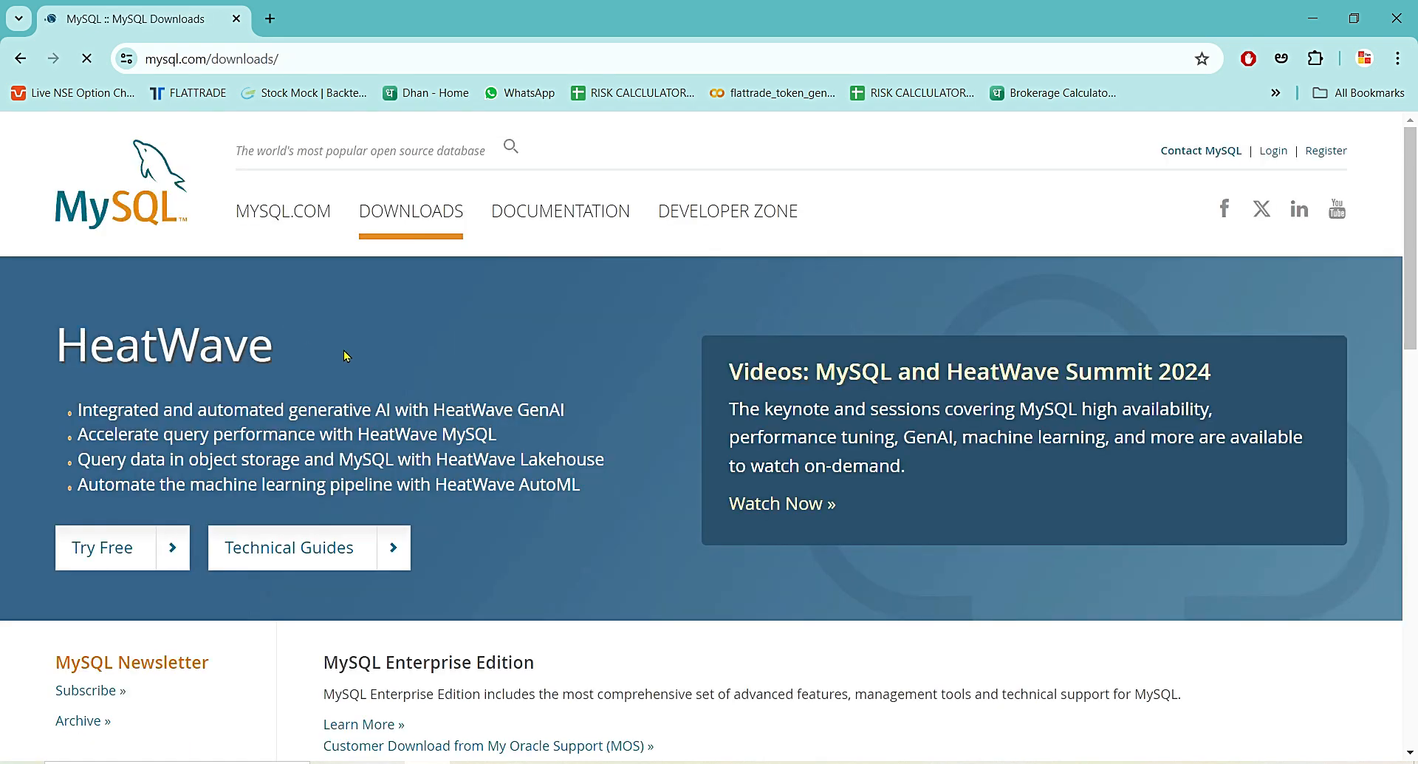
scroll(433, 360, "down", 8)
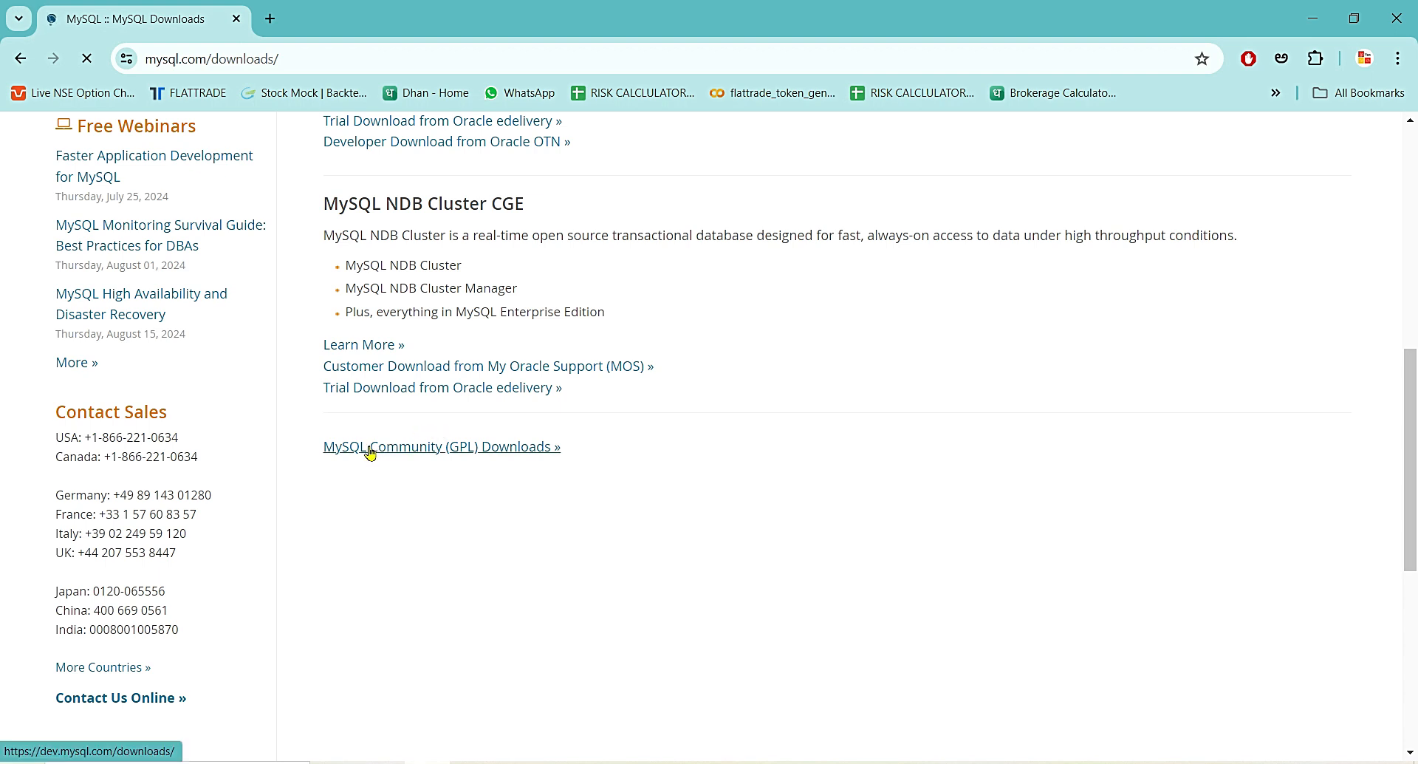
left_click(438, 448)
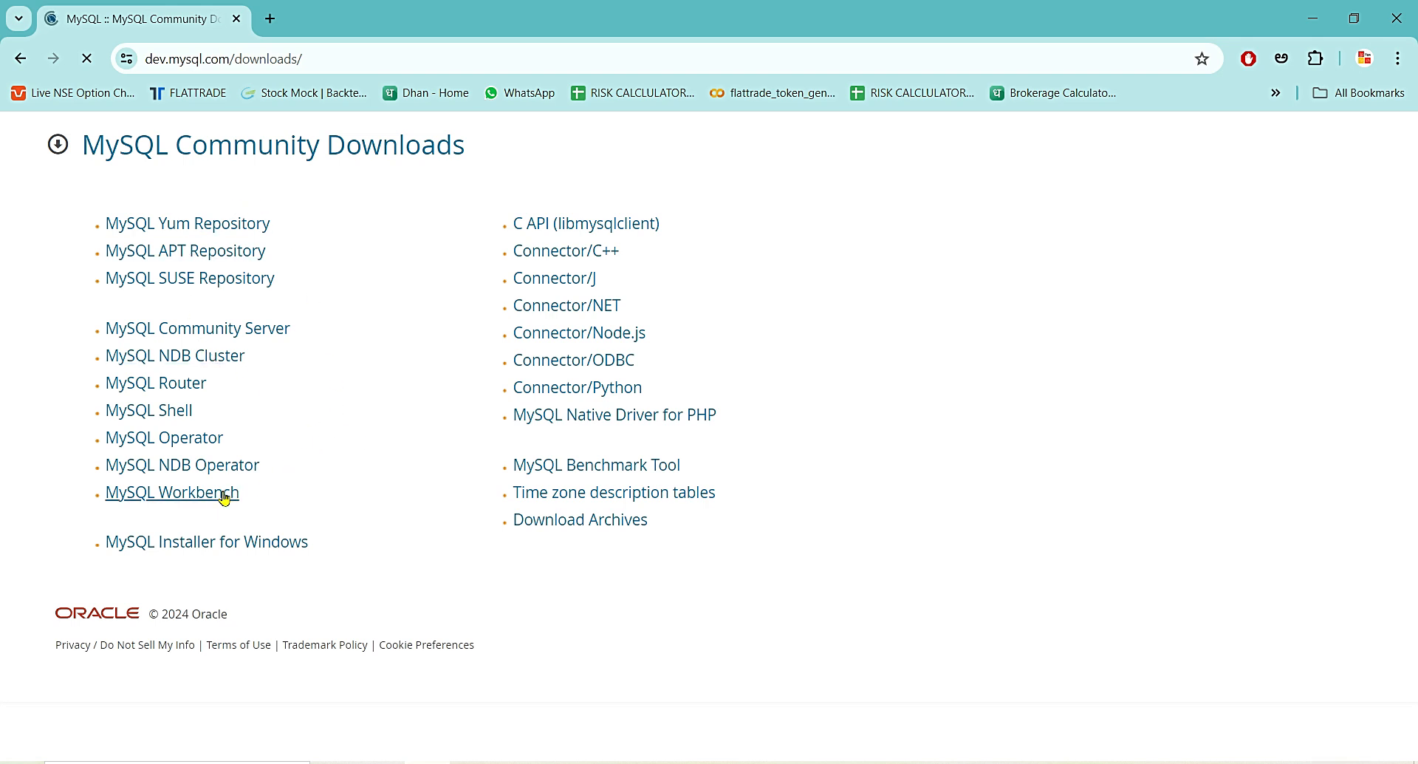
left_click(260, 543)
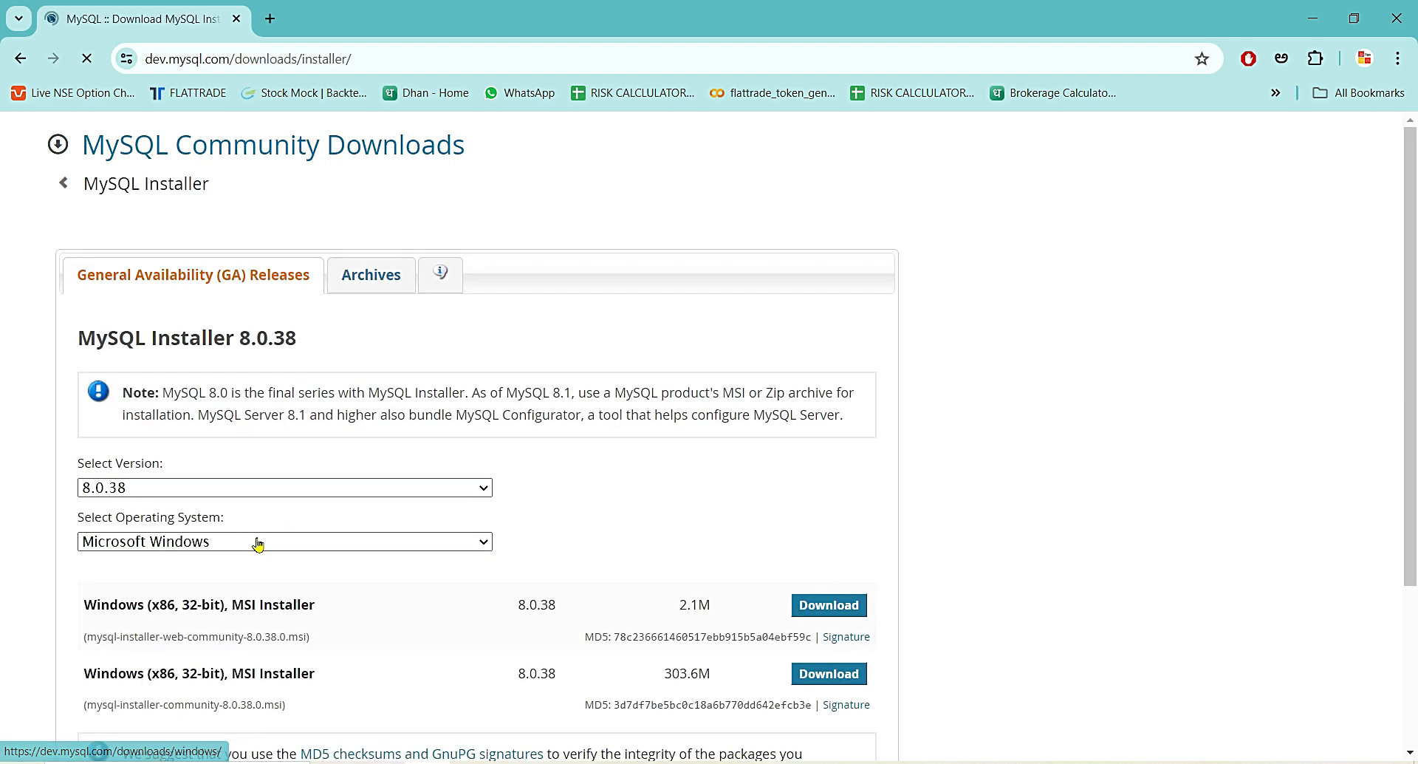
scroll(359, 364, "down", 3)
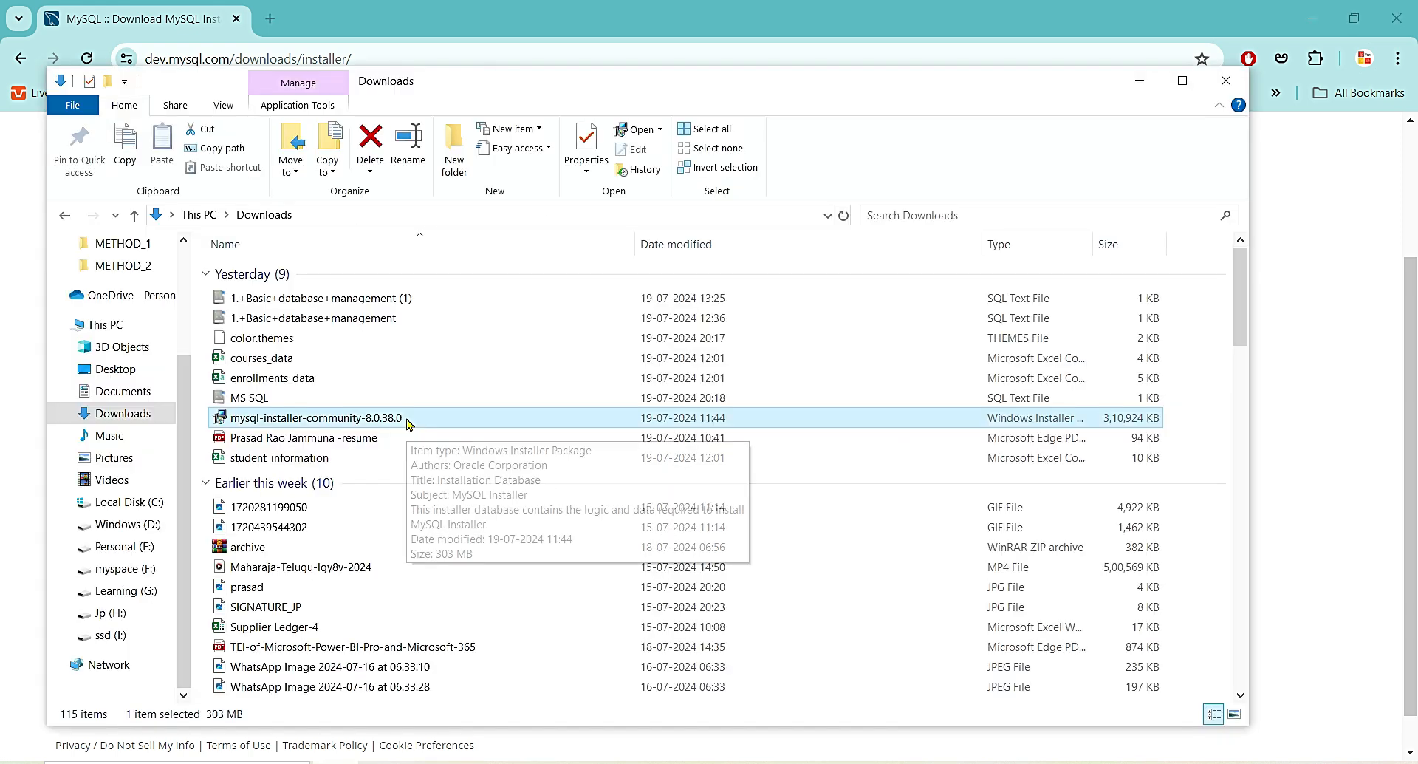
Step: Start installing mysql-installer-community-8.0.38.0 from the Downloads folder and minimize the folder window
right_click(408, 422)
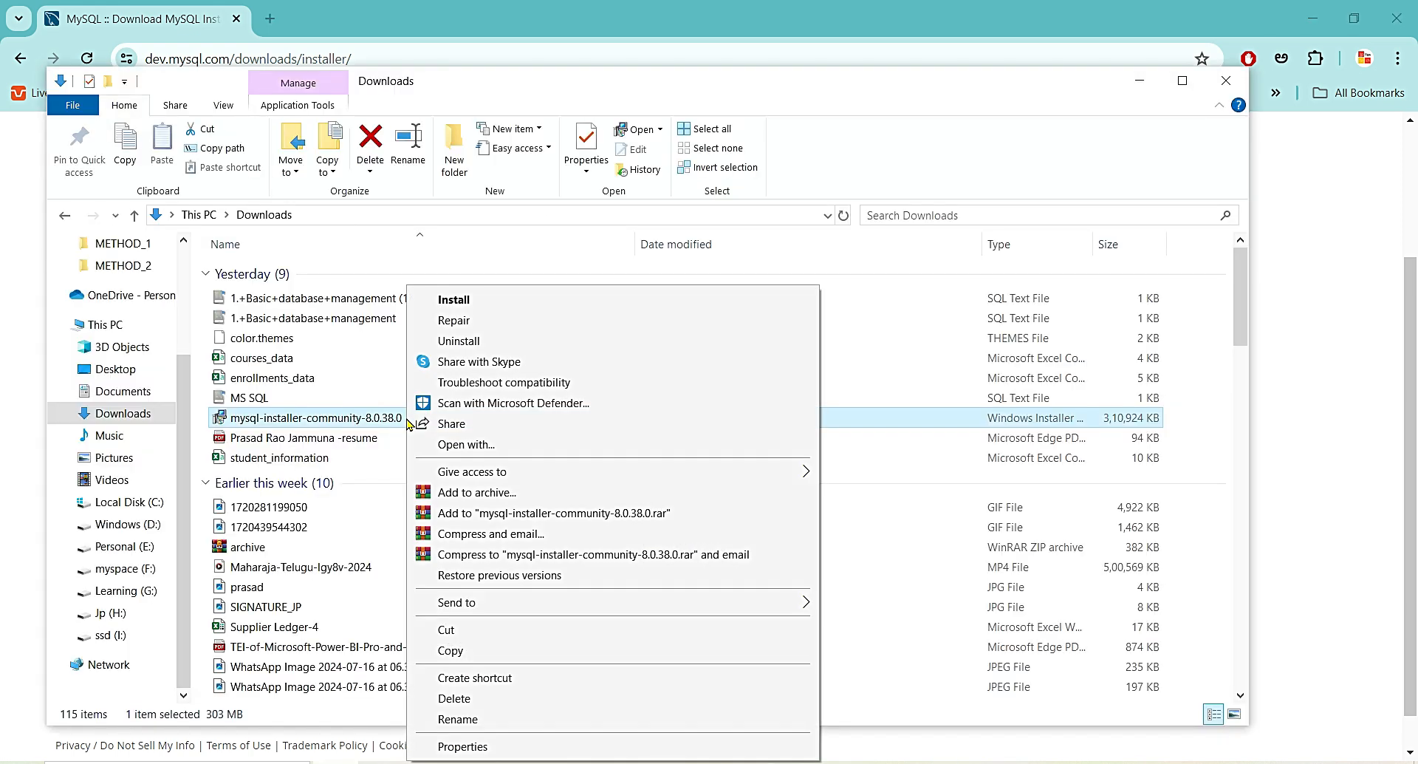
left_click(457, 301)
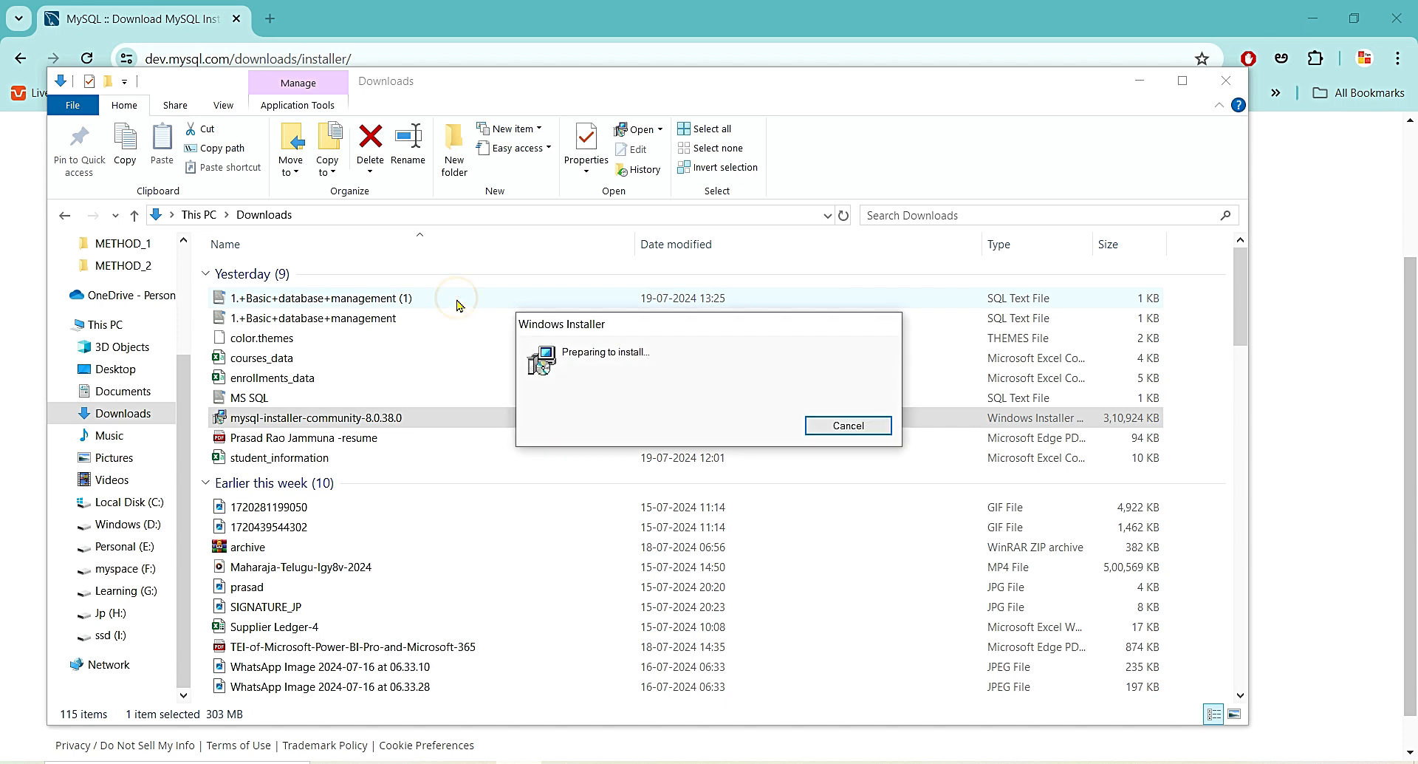
left_click(1140, 82)
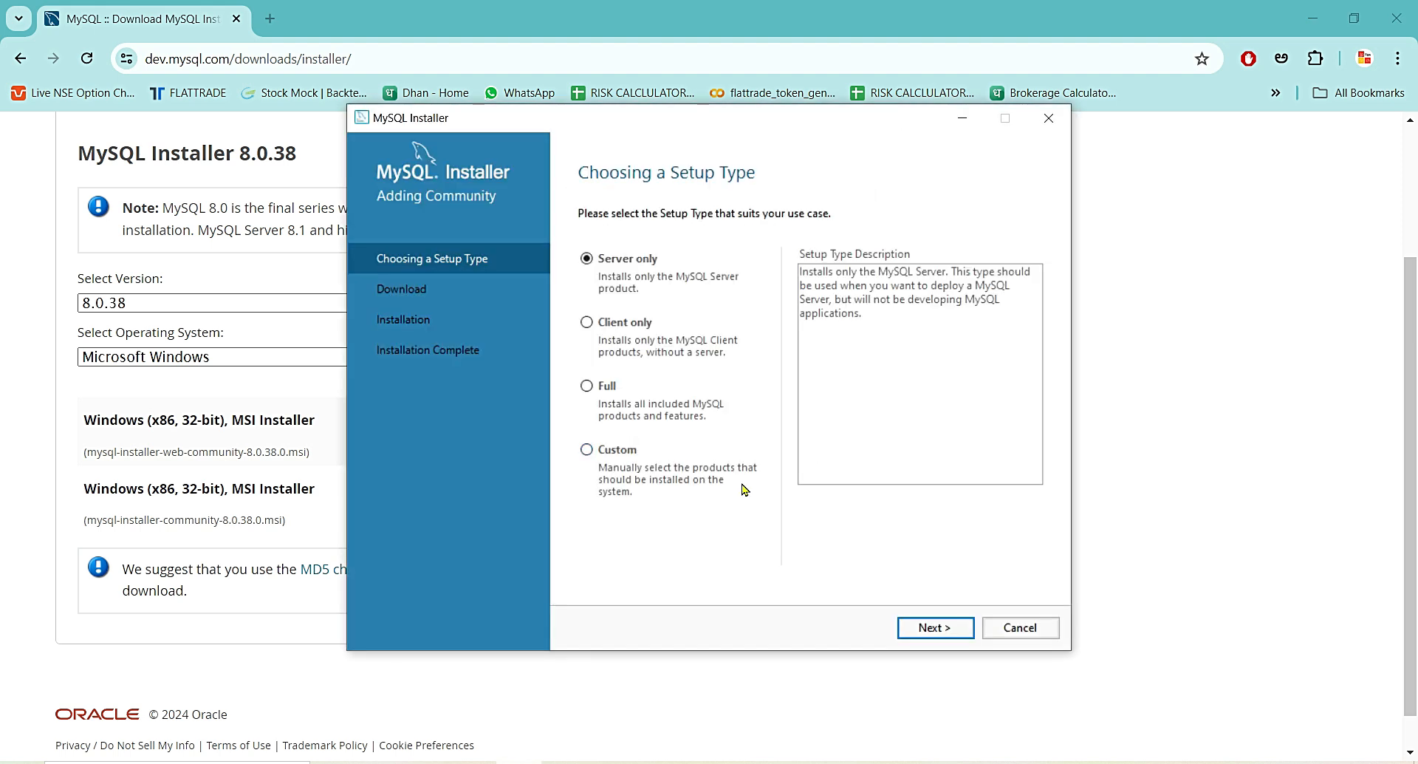
Step: Choose the Custom setup type and add MySQL Server 8.0.38 - X64 to the products to install
left_click(587, 452)
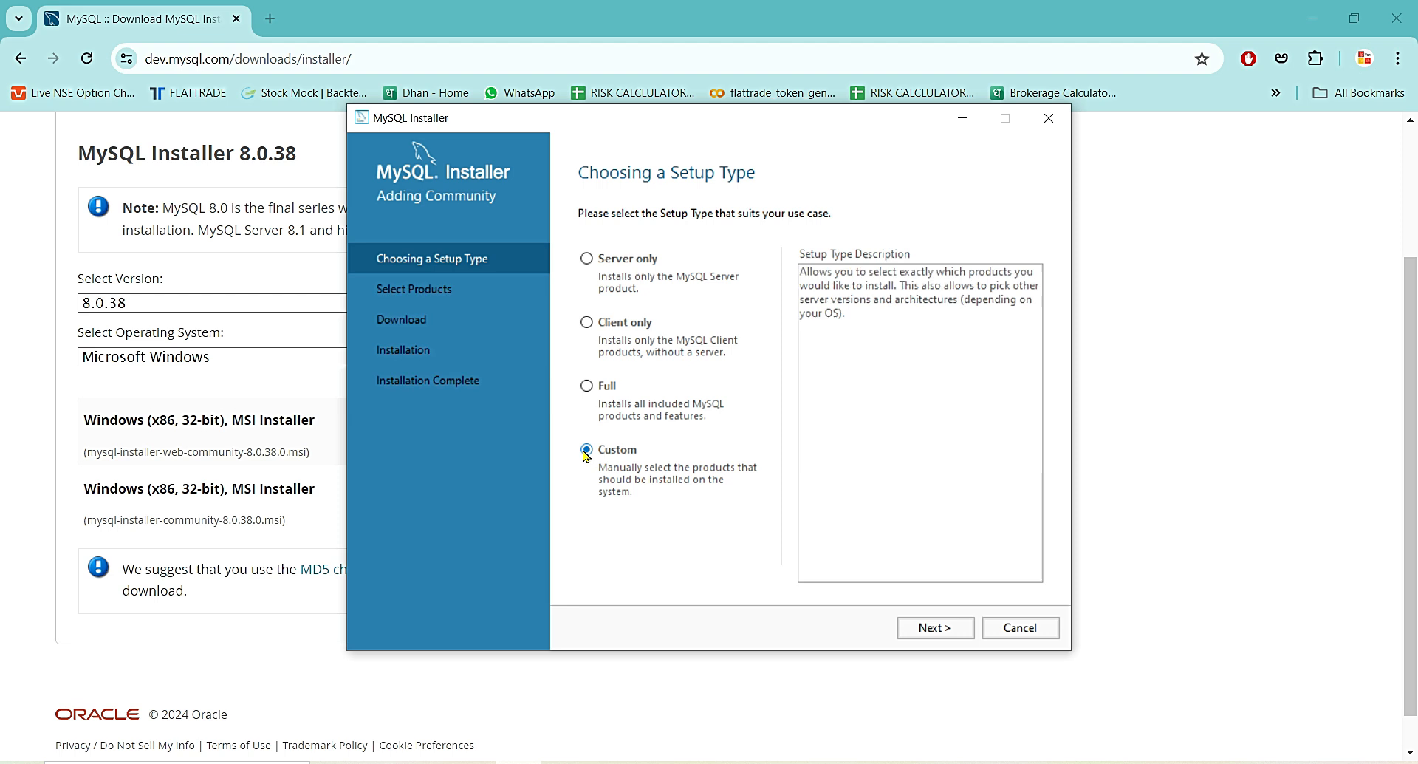
left_click(930, 630)
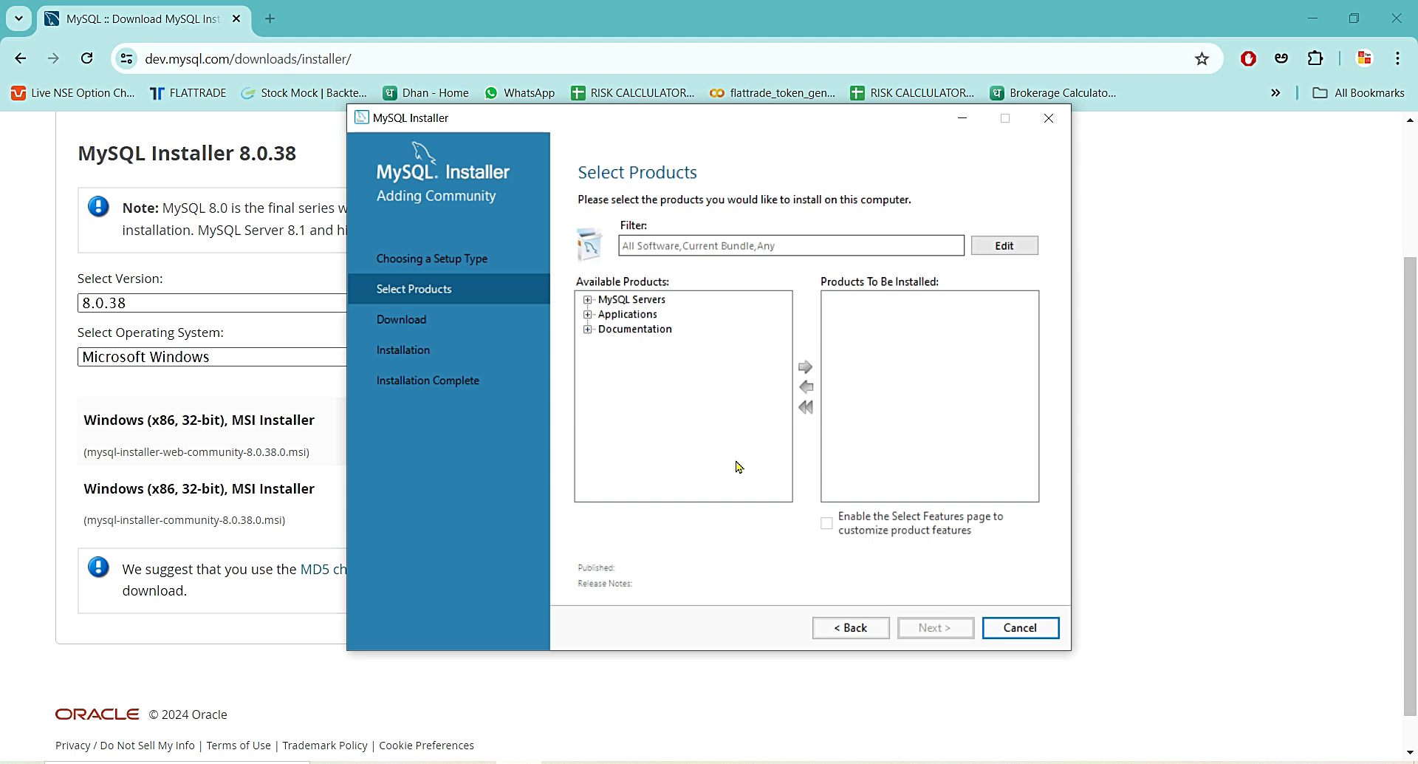
left_click(588, 301)
left_click(605, 314)
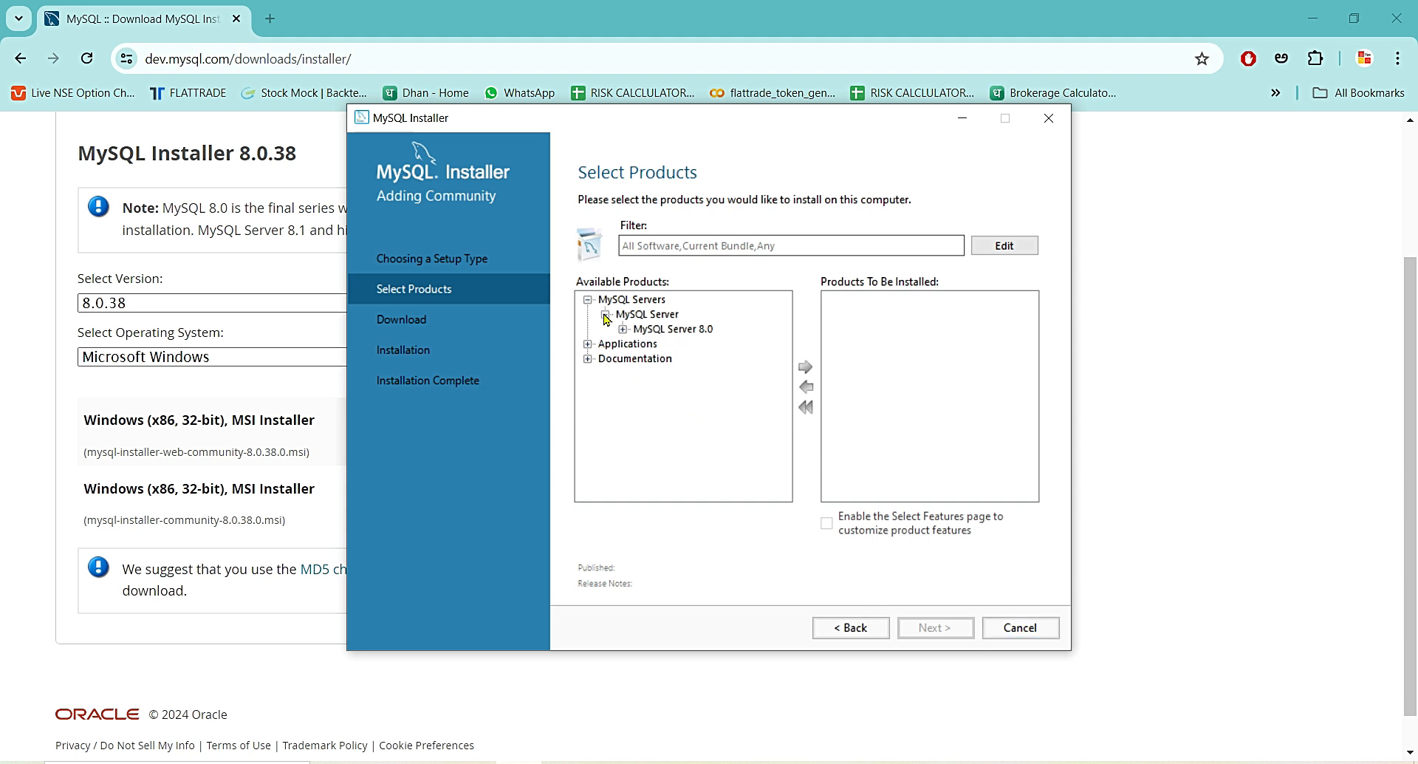
left_click(622, 329)
left_click(671, 344)
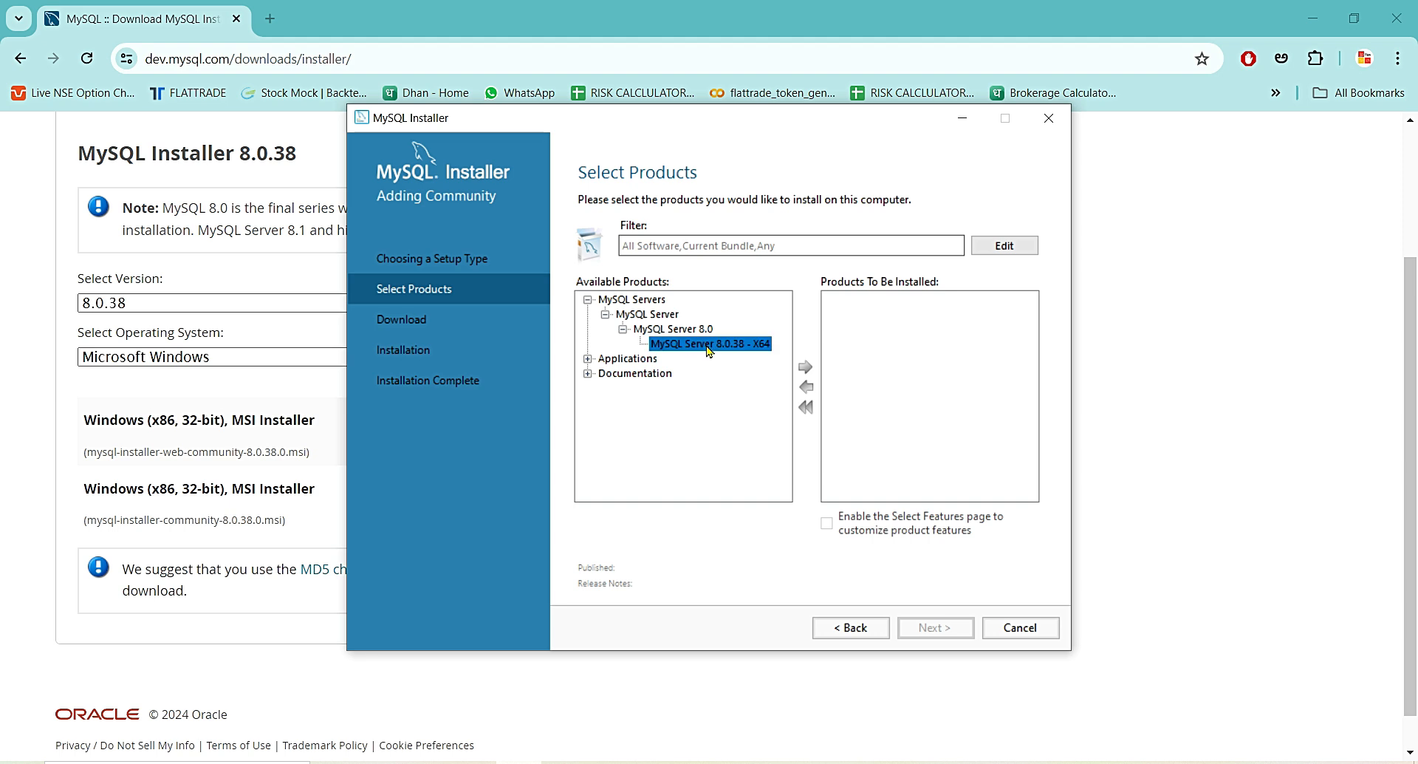
left_click(807, 371)
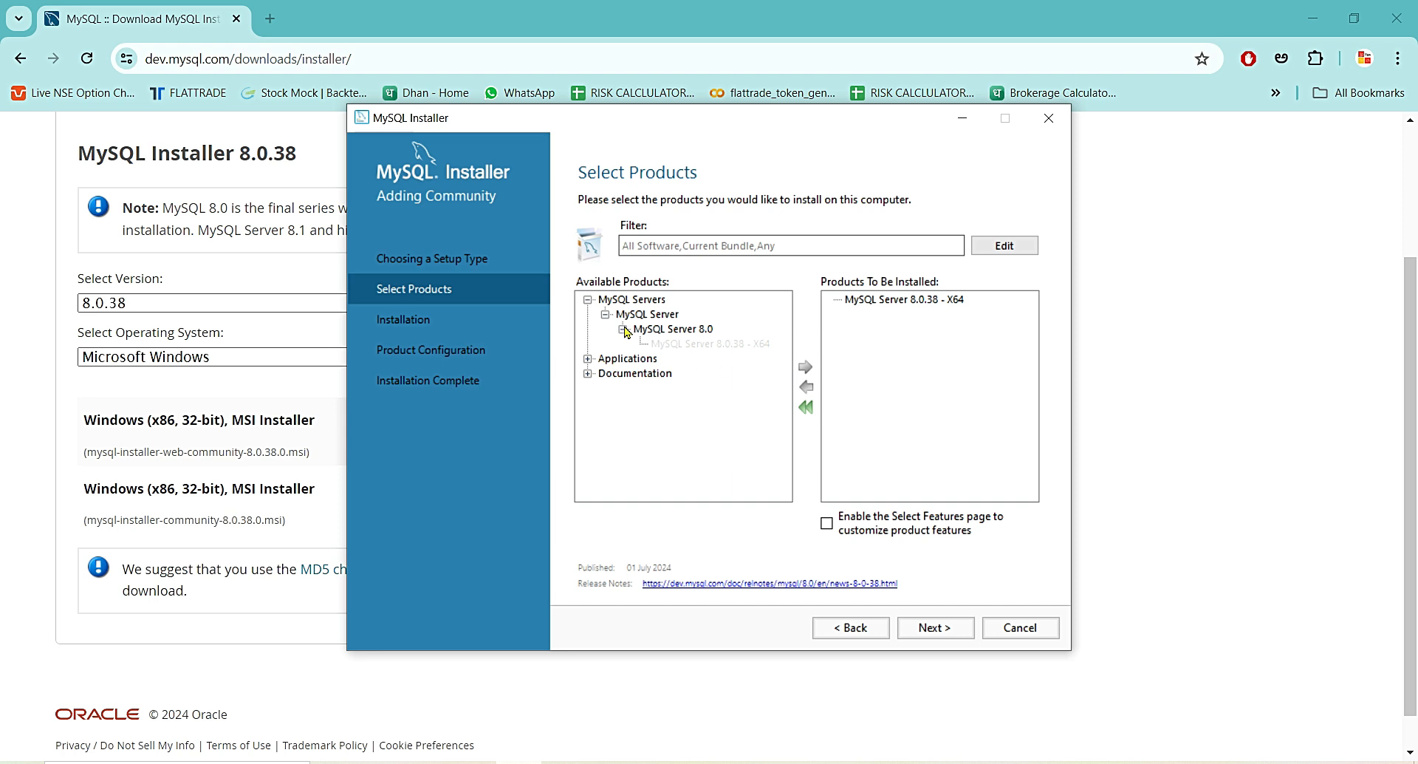
Step: Add MySQL Workbench 8.0.38 - X64 from the Applications group to the products to install
left_click(589, 359)
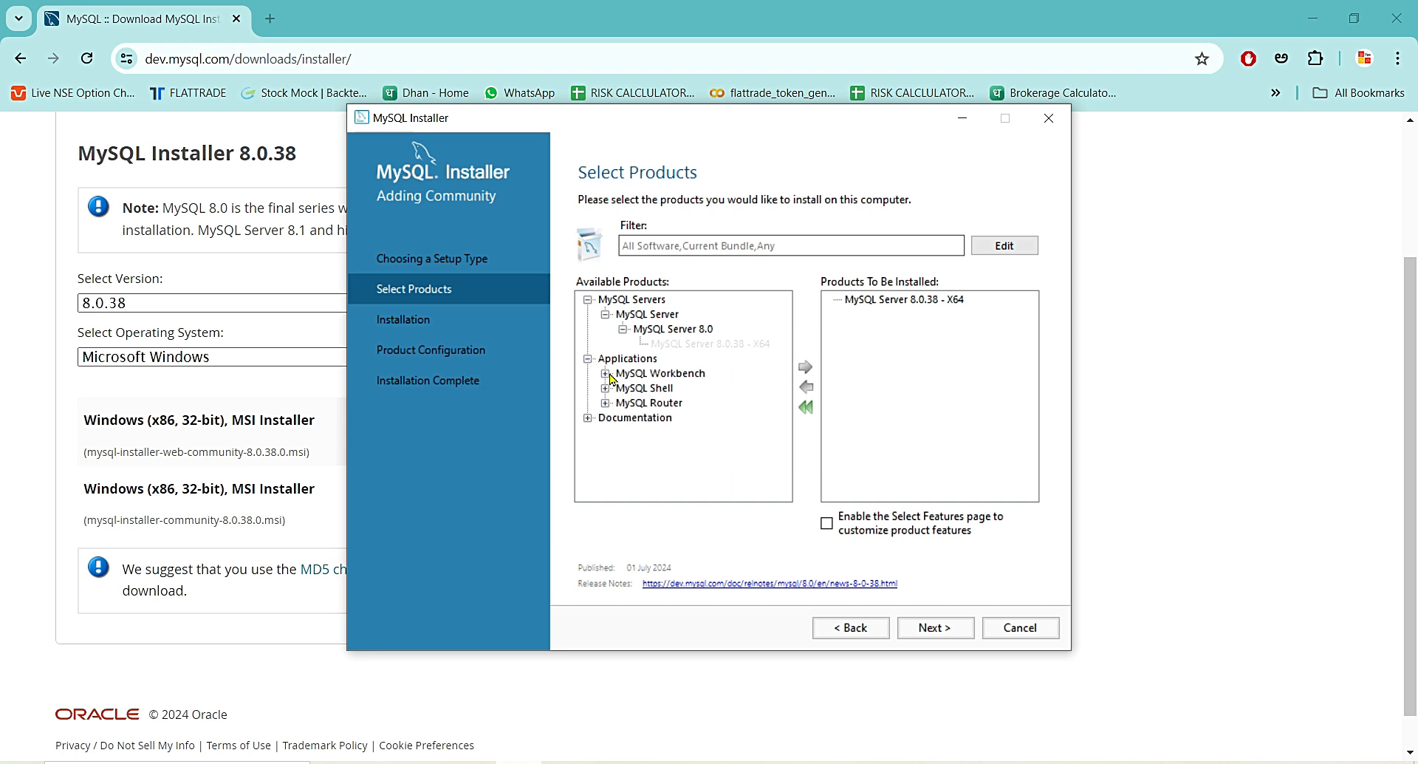
left_click(606, 373)
left_click(623, 388)
left_click(675, 402)
left_click(806, 367)
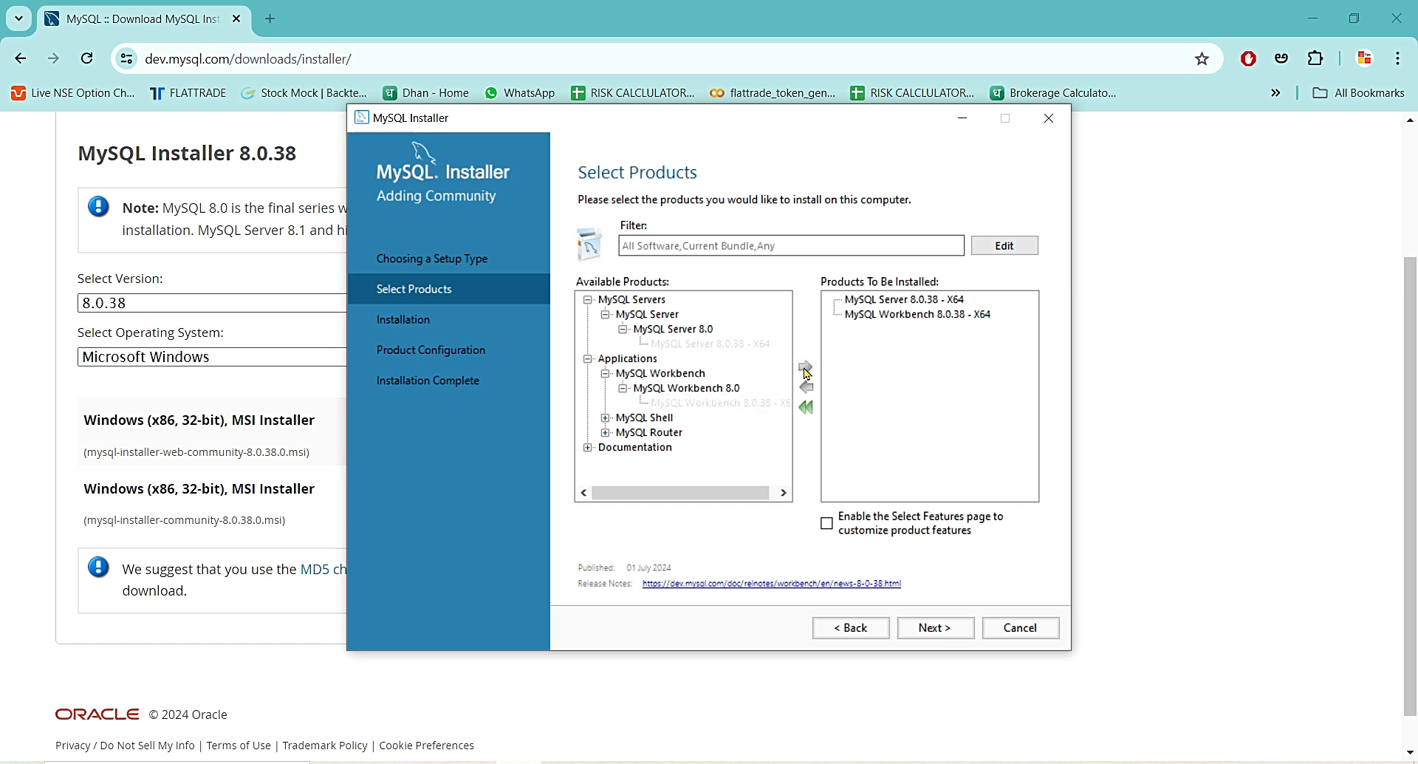
Step: Add MySQL Shell 8.0.38 - X64 to the products to install and confirm the product selection
left_click(606, 418)
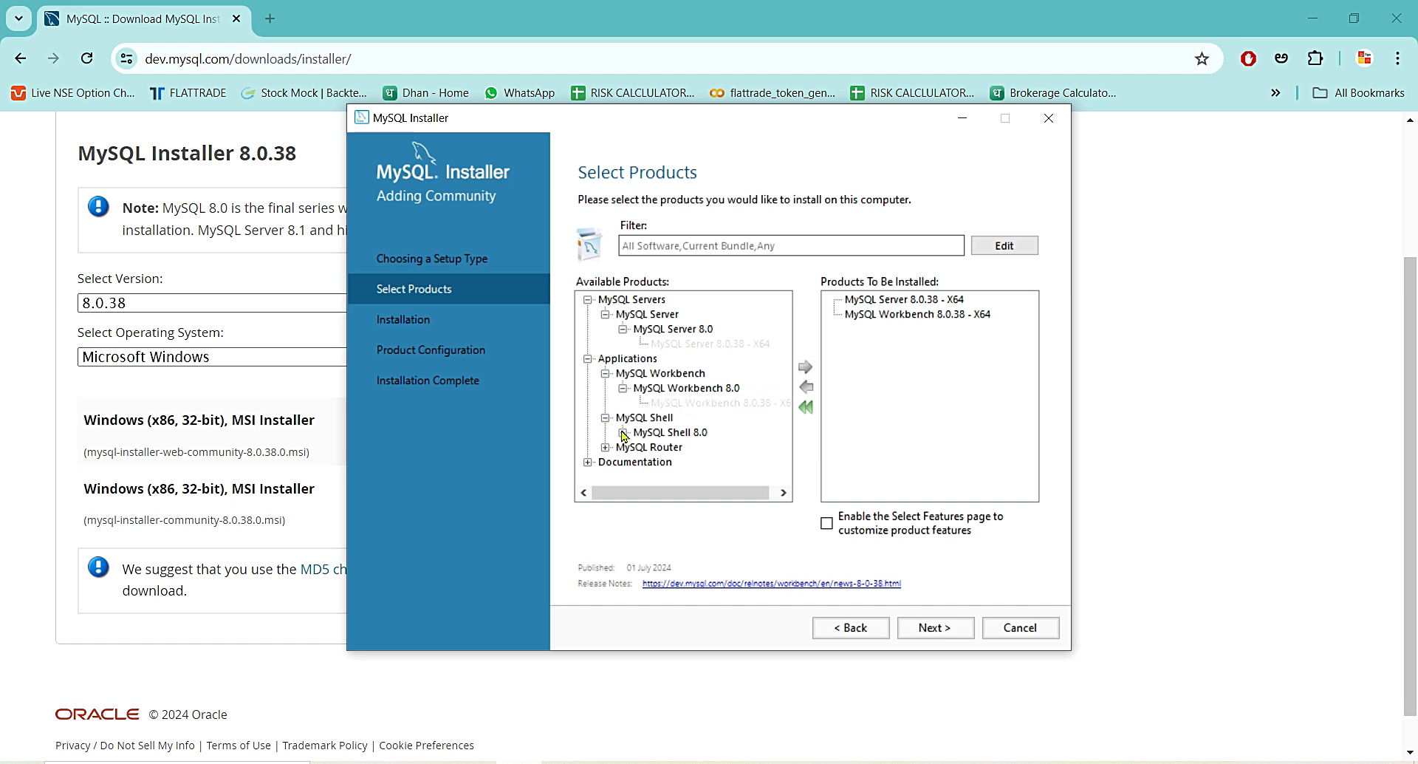
left_click(624, 433)
left_click(676, 447)
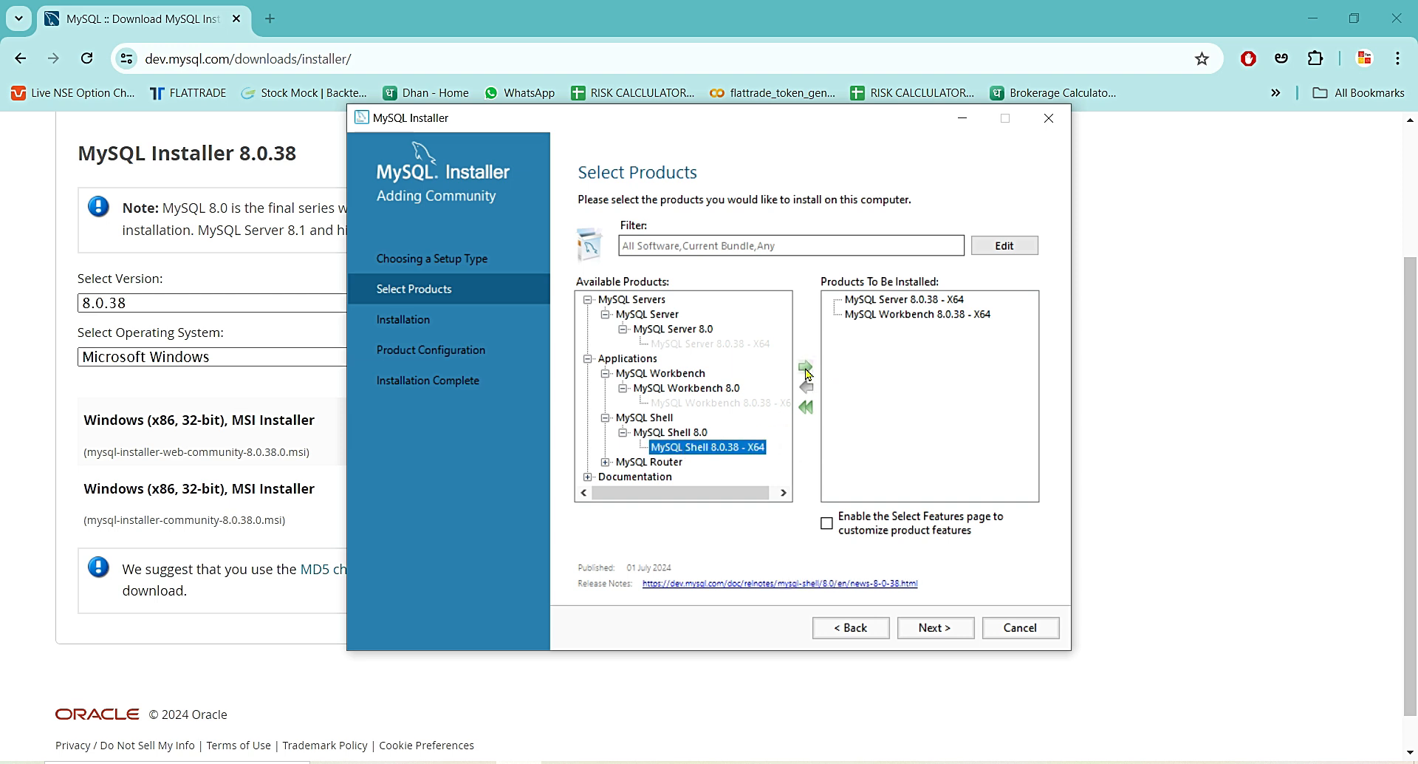
left_click(805, 367)
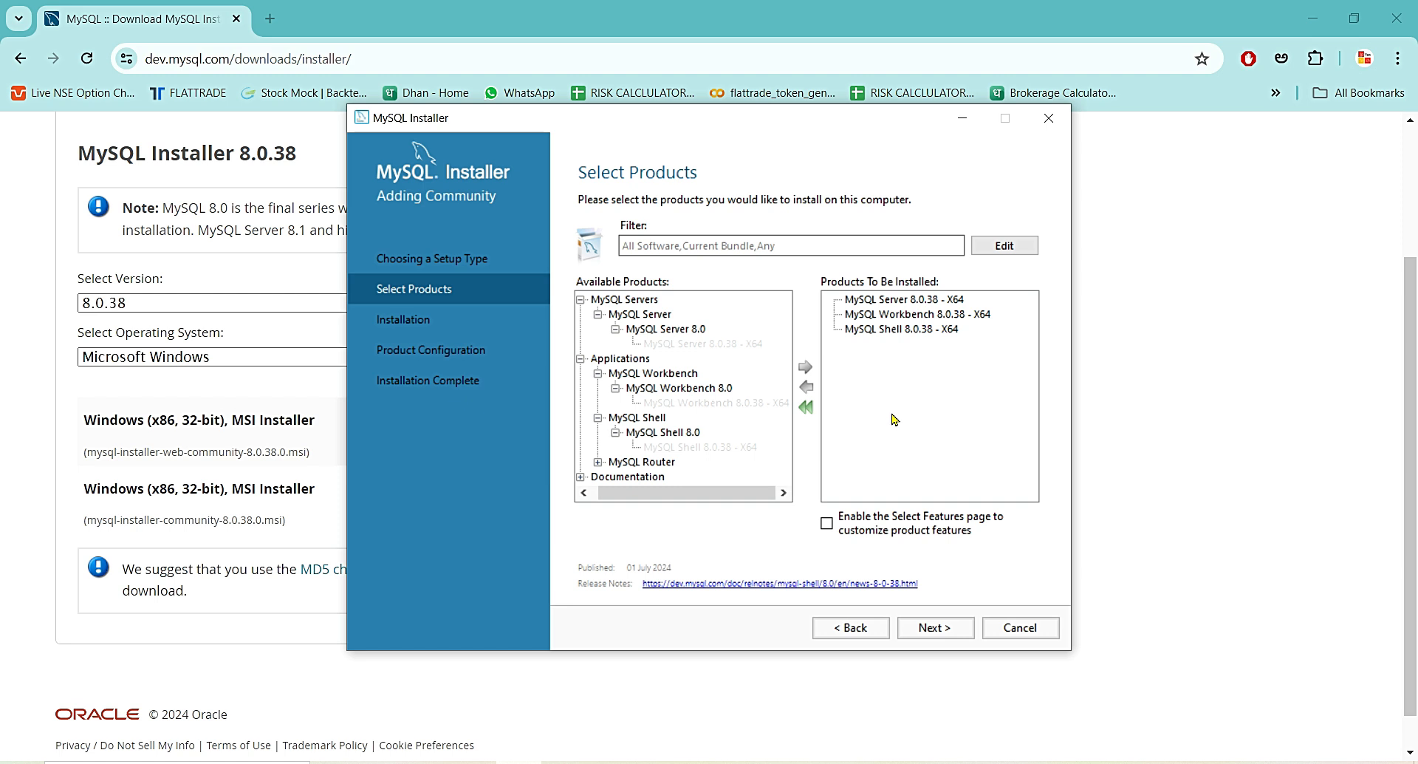
left_click(947, 636)
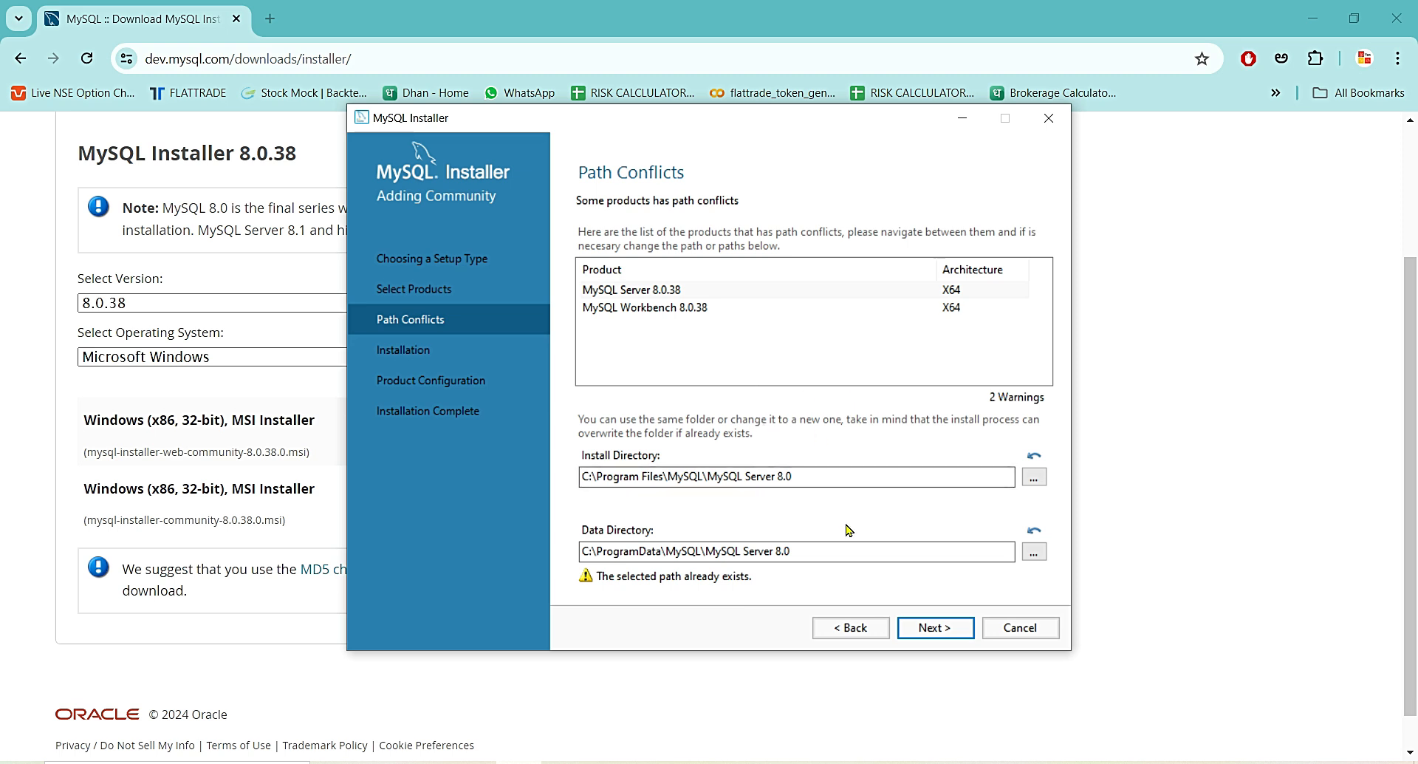
Step: Accept the existing MySQL Server 8.0 install and data directories despite the path conflicts and run the installation of the selected products
left_click(940, 630)
left_click(862, 470)
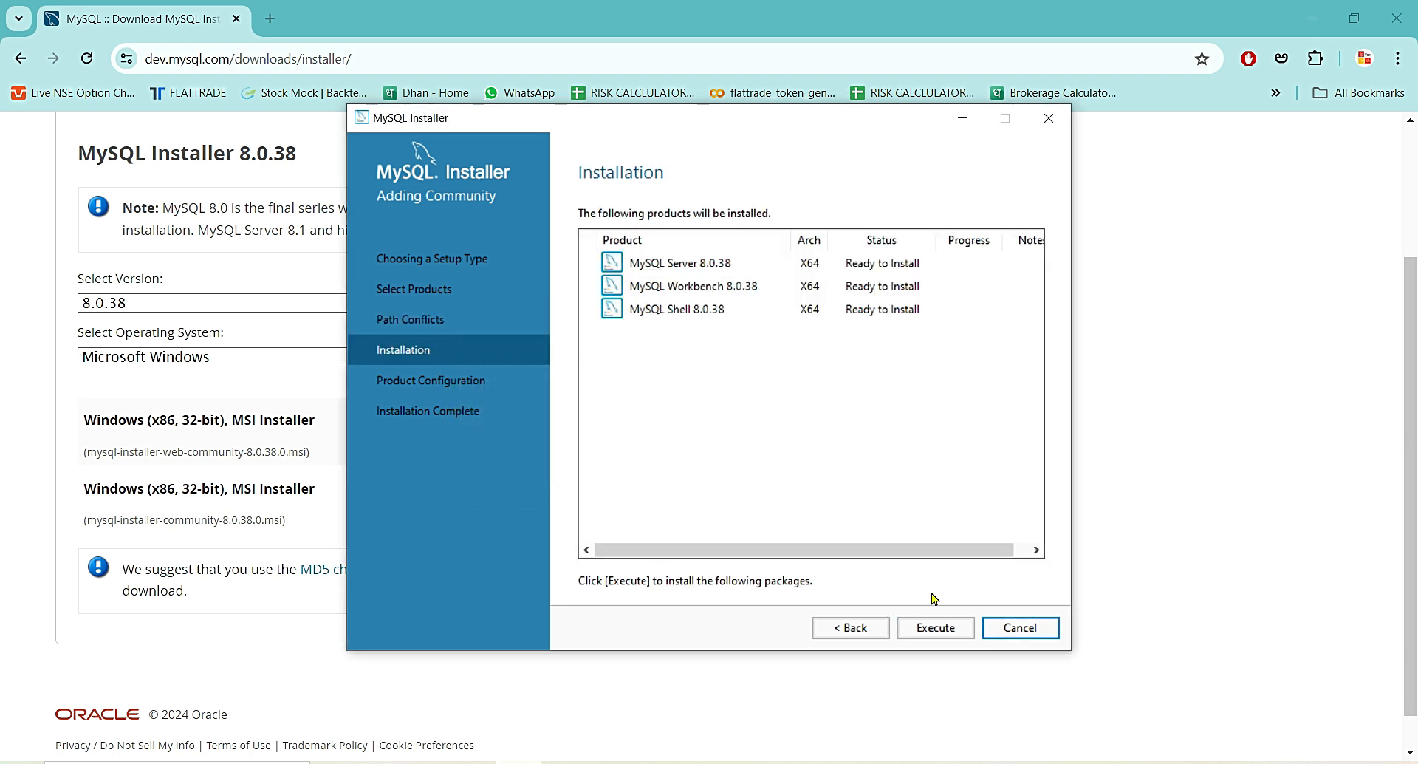
left_click(949, 633)
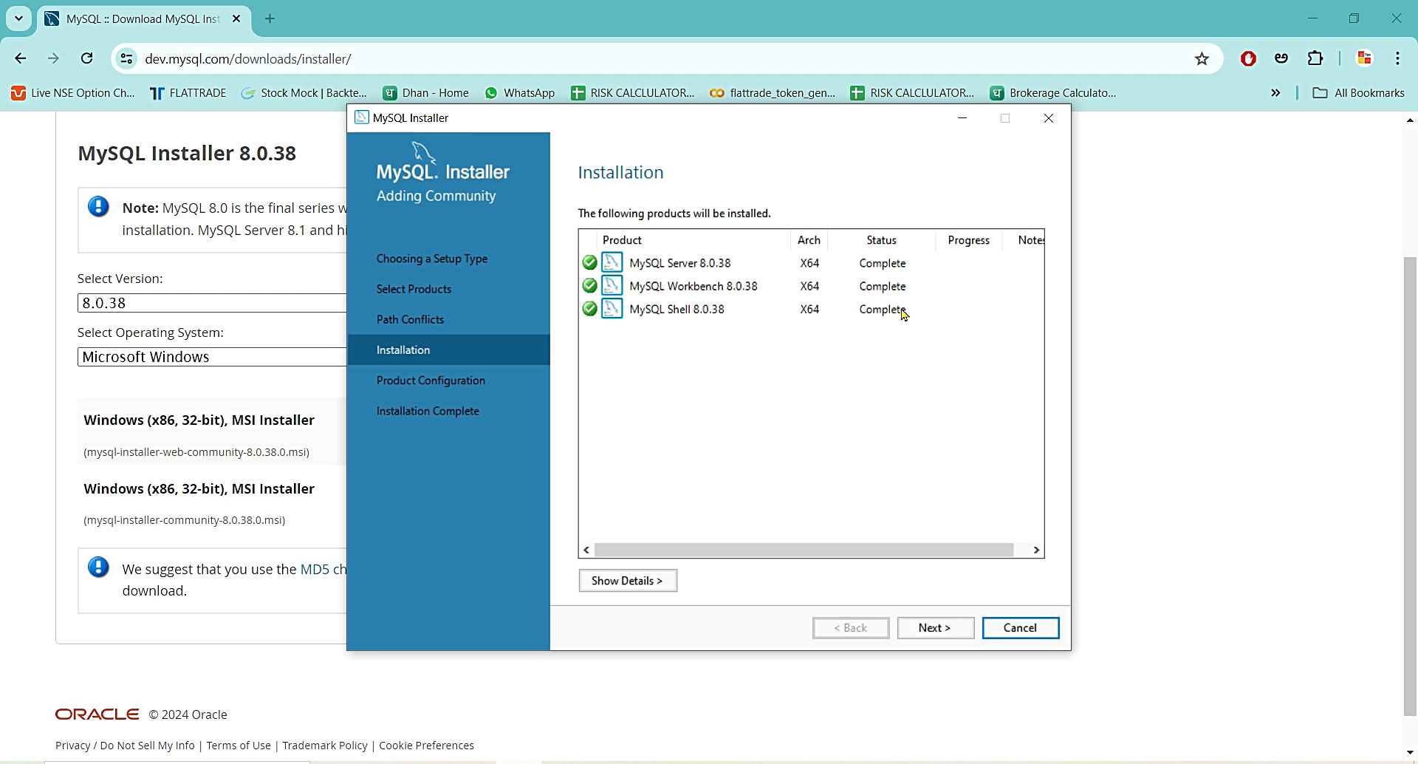
Step: Configure MySQL Server as a Development Computer with TCP/IP on port 3306 and strong password encryption for authentication
left_click(938, 630)
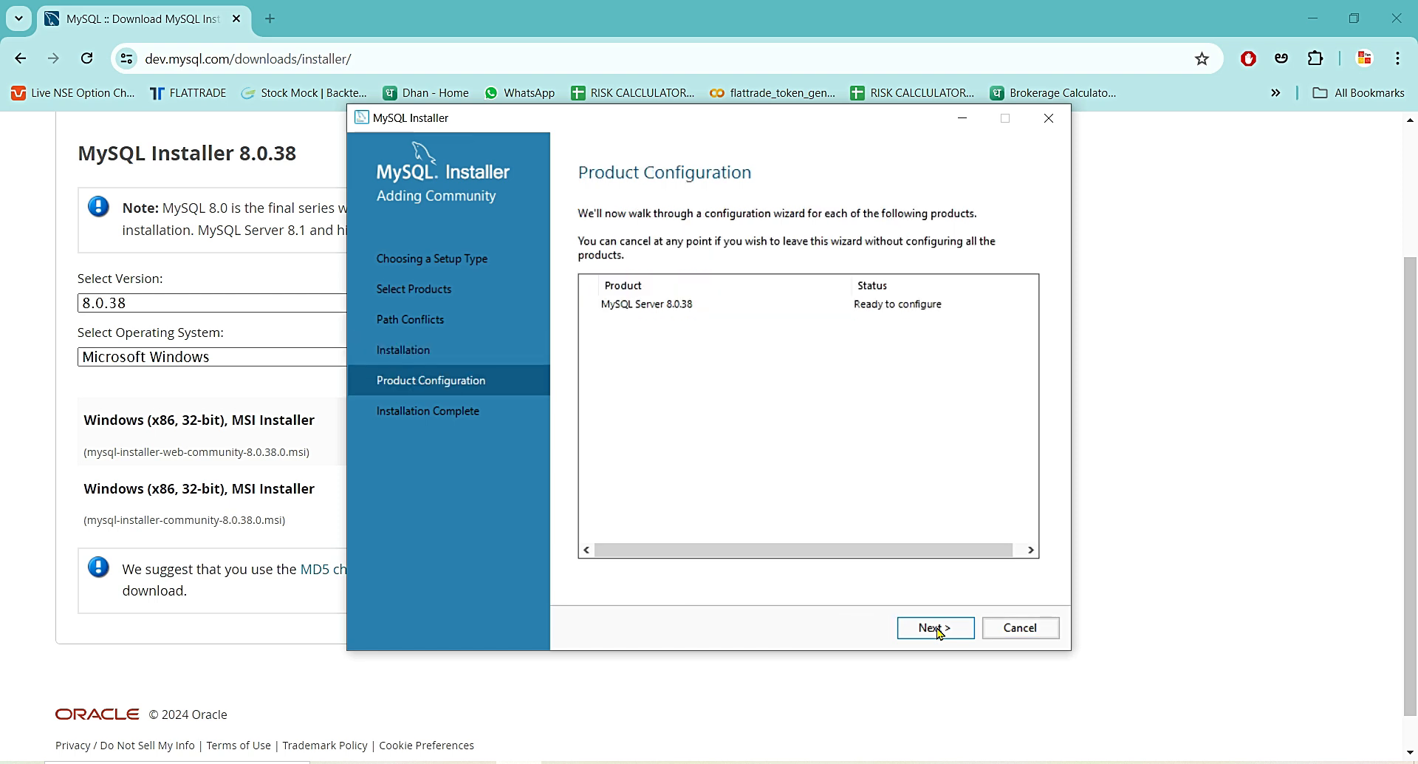
left_click(938, 628)
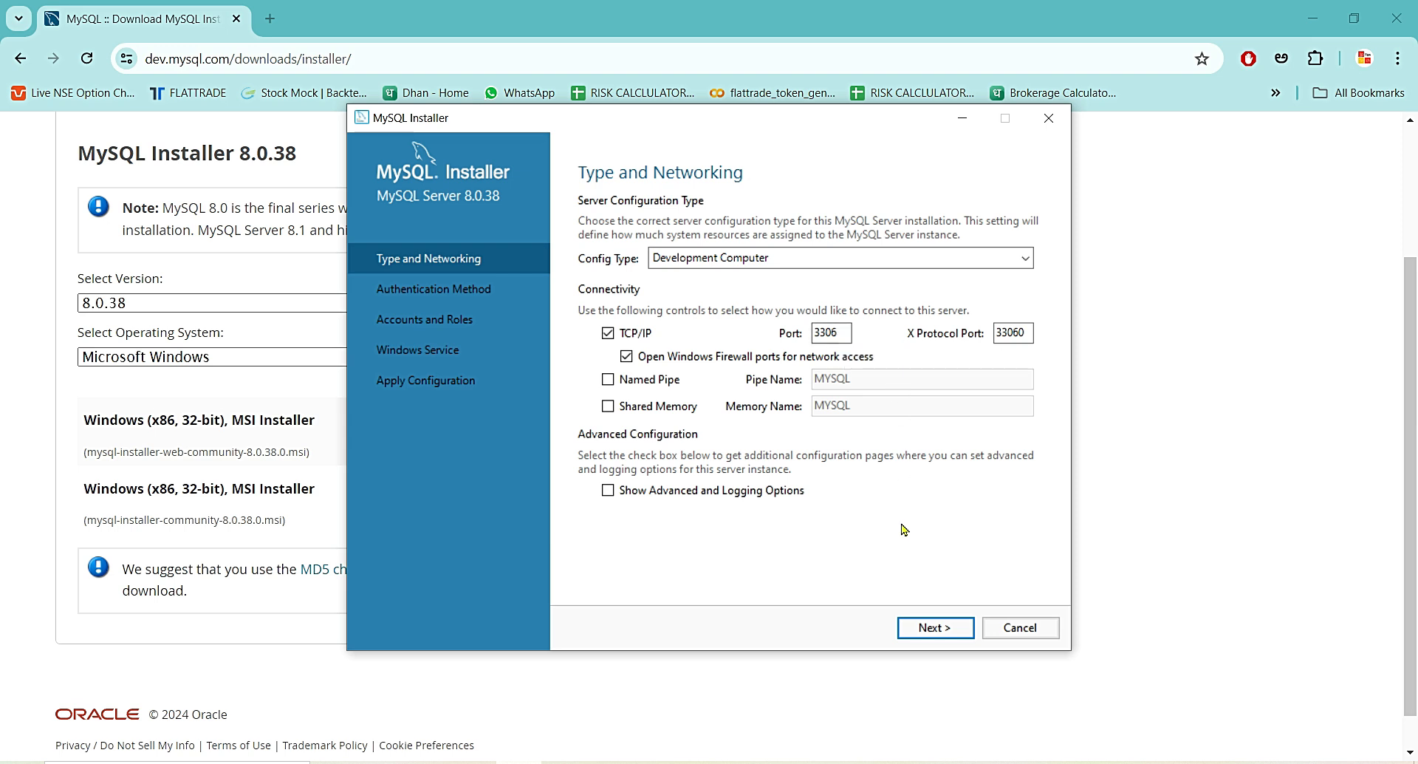
left_click(936, 629)
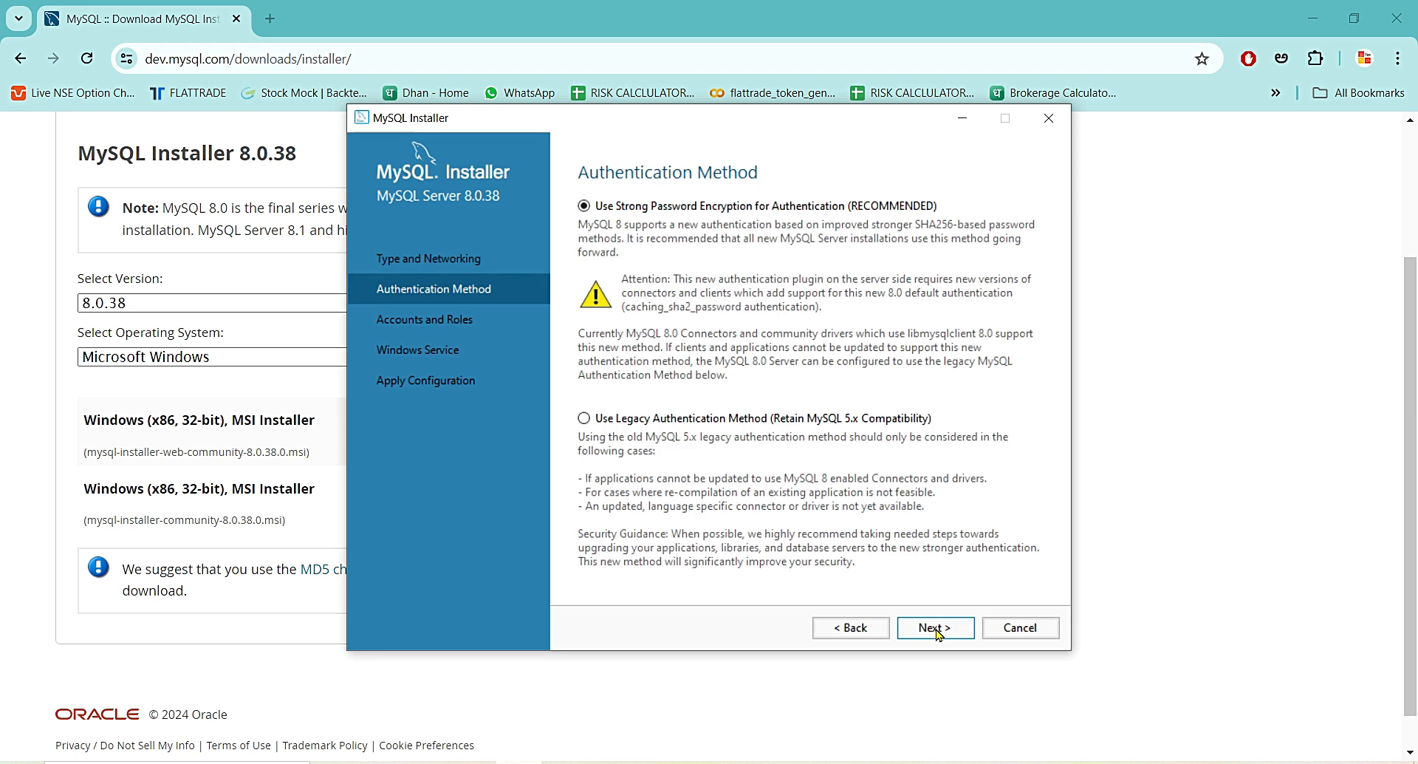
left_click(935, 628)
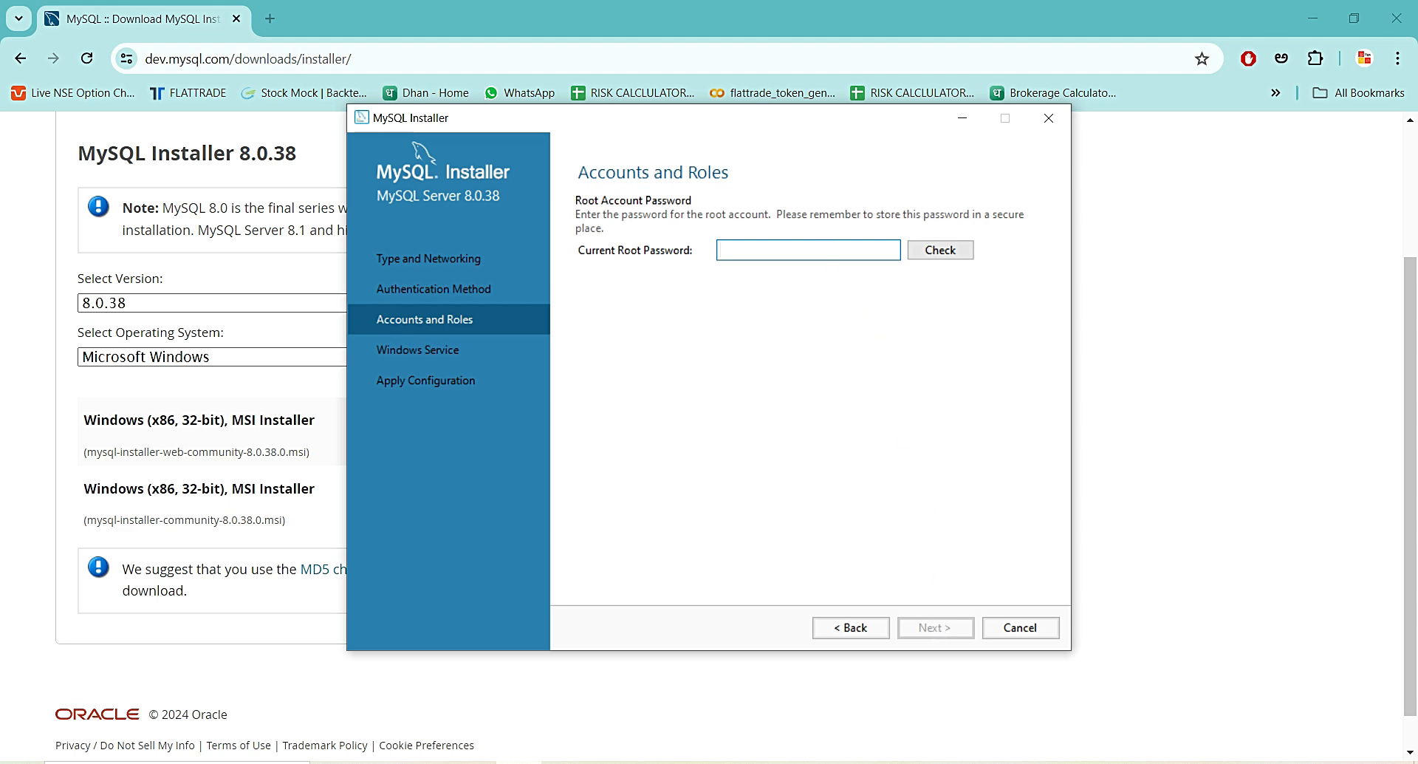
Step: Enter the current root password, check it, and continue to the Windows service settings
type("•••••••••••")
left_click(944, 250)
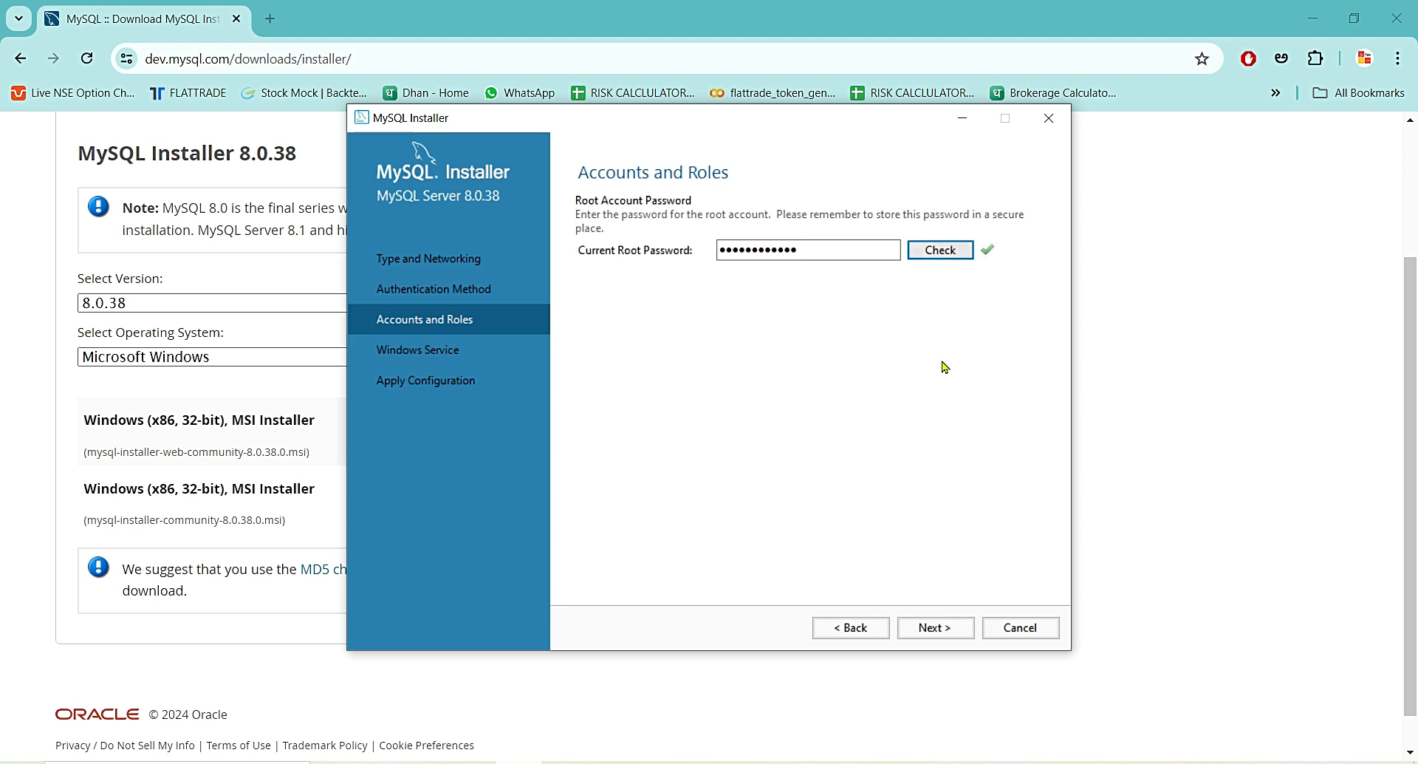
left_click(940, 627)
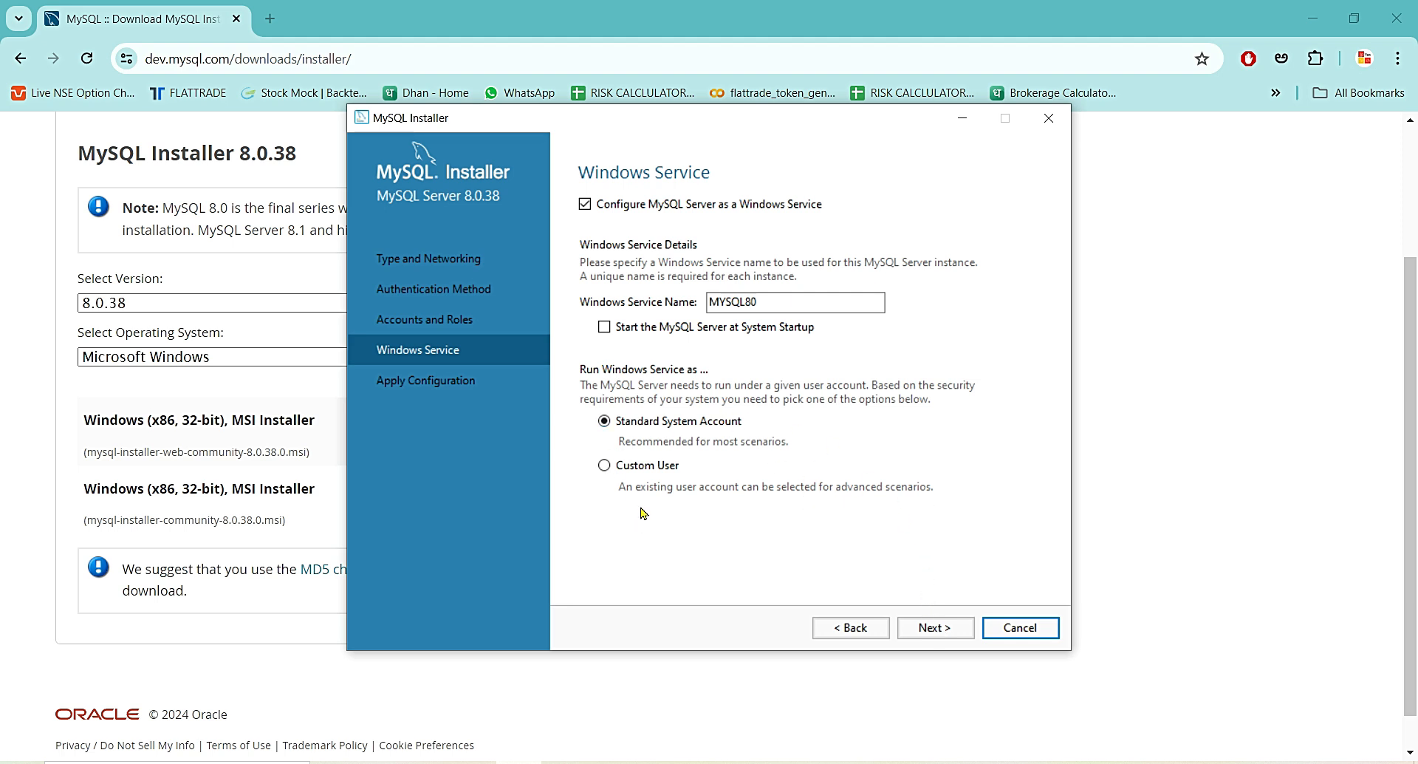
Step: Apply the server configuration with the MYSQL80 Windows service under the Standard System Account, and finish the installer
left_click(942, 634)
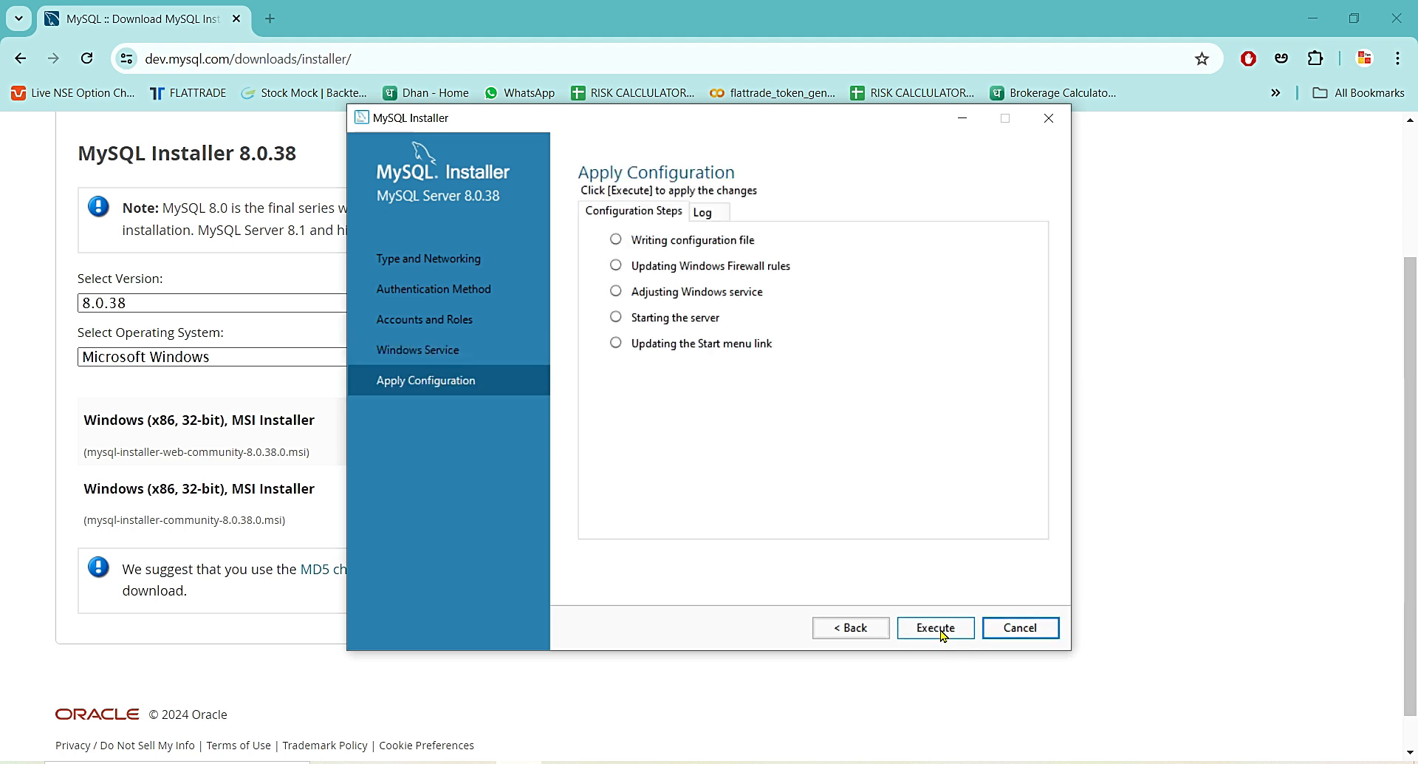
left_click(943, 630)
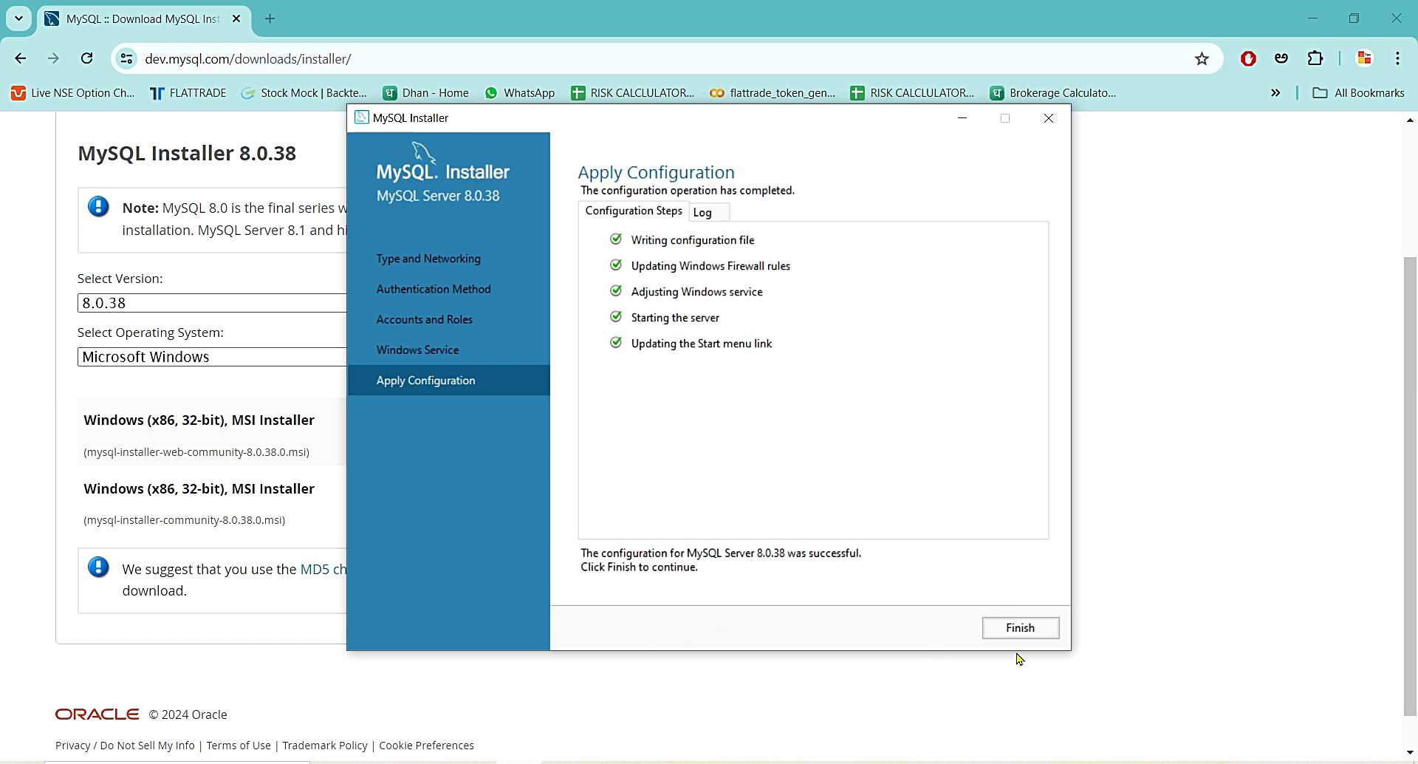
left_click(1023, 628)
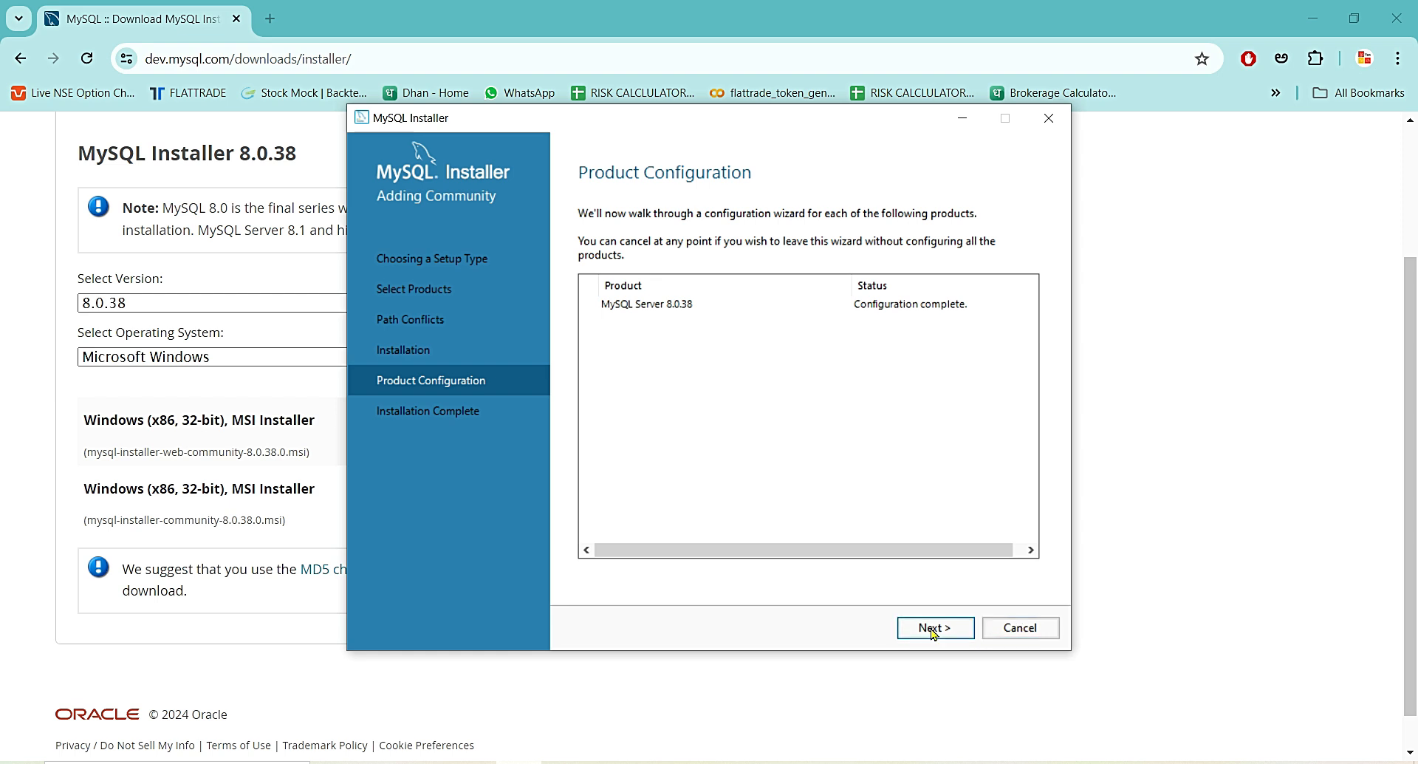
left_click(935, 629)
left_click(1007, 630)
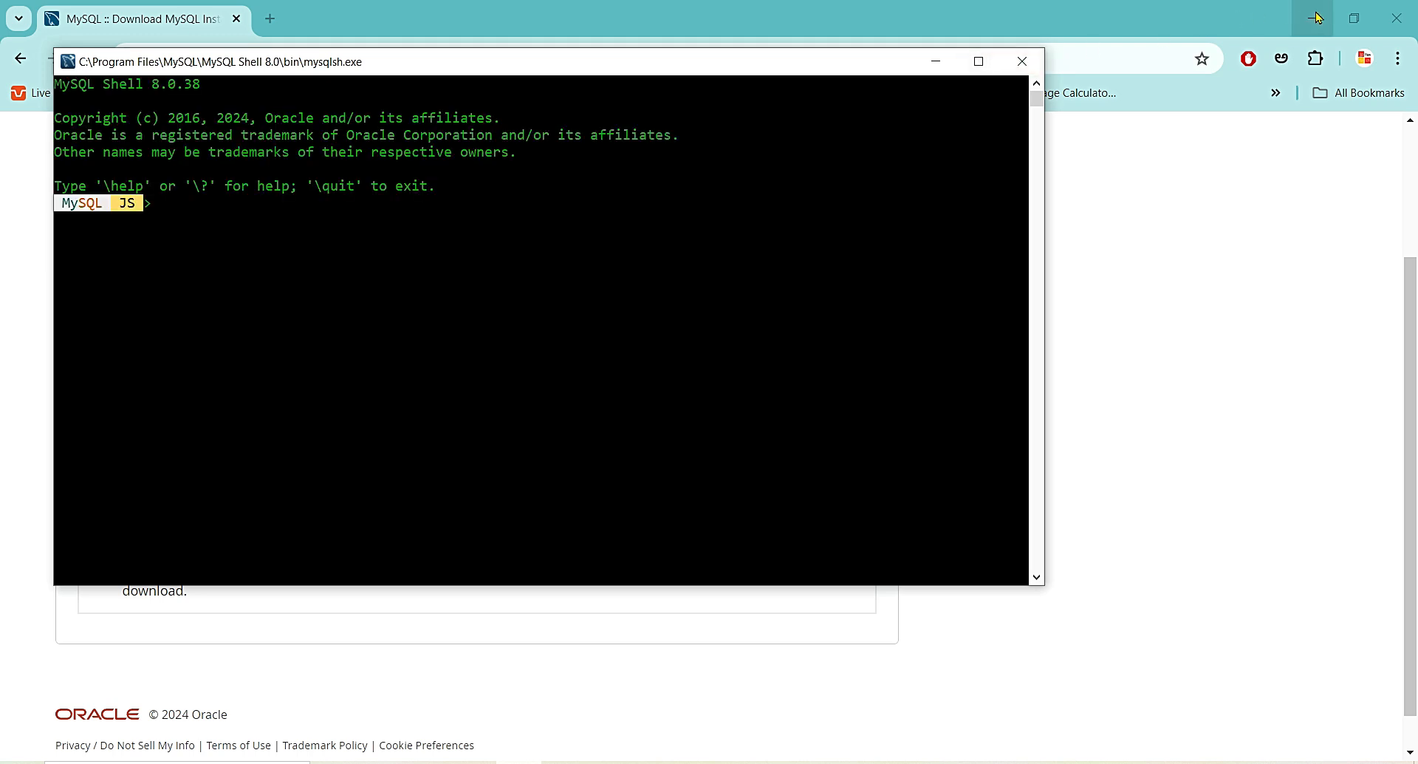
Step: Close the MySQL Shell window and maximize the MySQL Workbench window
left_click(1022, 62)
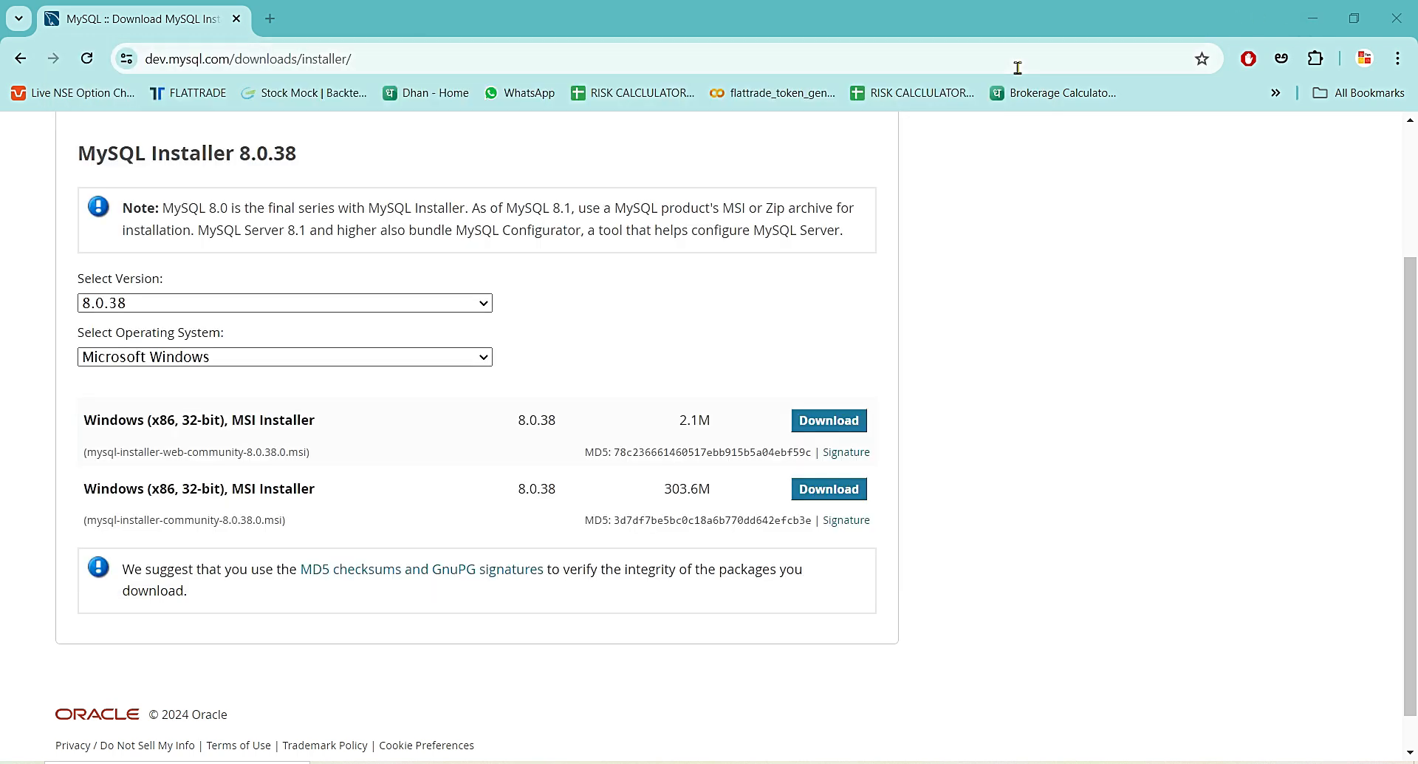
left_click_drag(1417, 121, 657, 99)
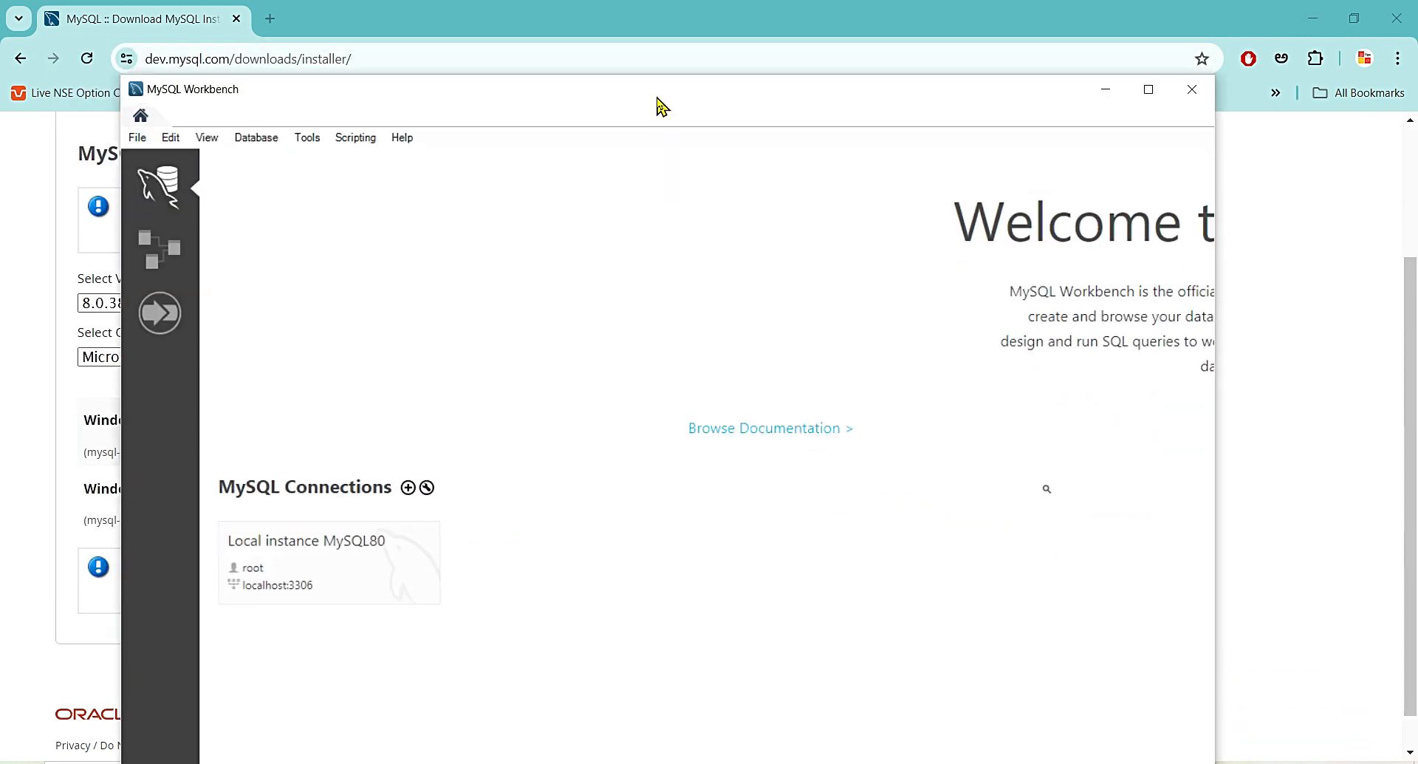
double_click(656, 98)
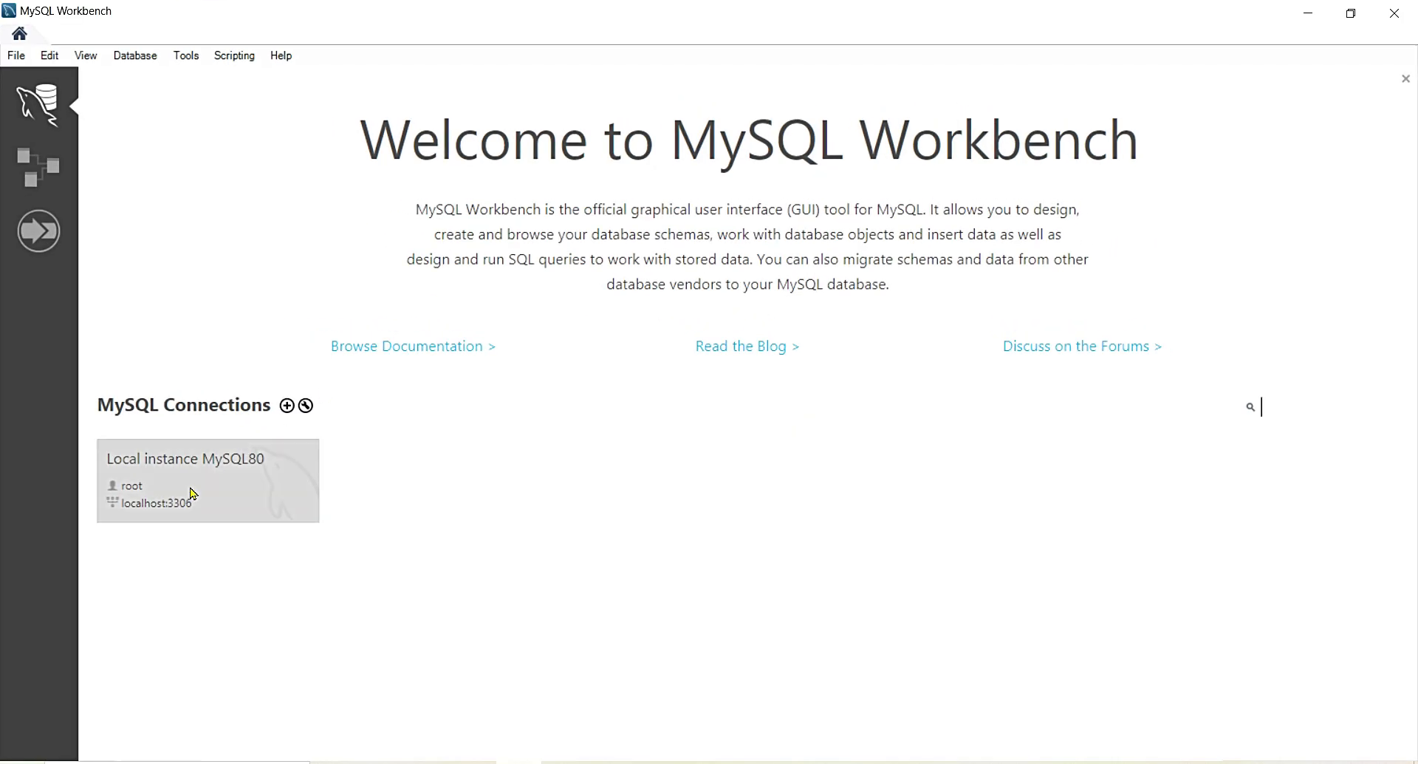
Step: Open the Local instance MySQL80 connection and view its server status, client connections, users and privileges, and performance dashboard
left_click(211, 495)
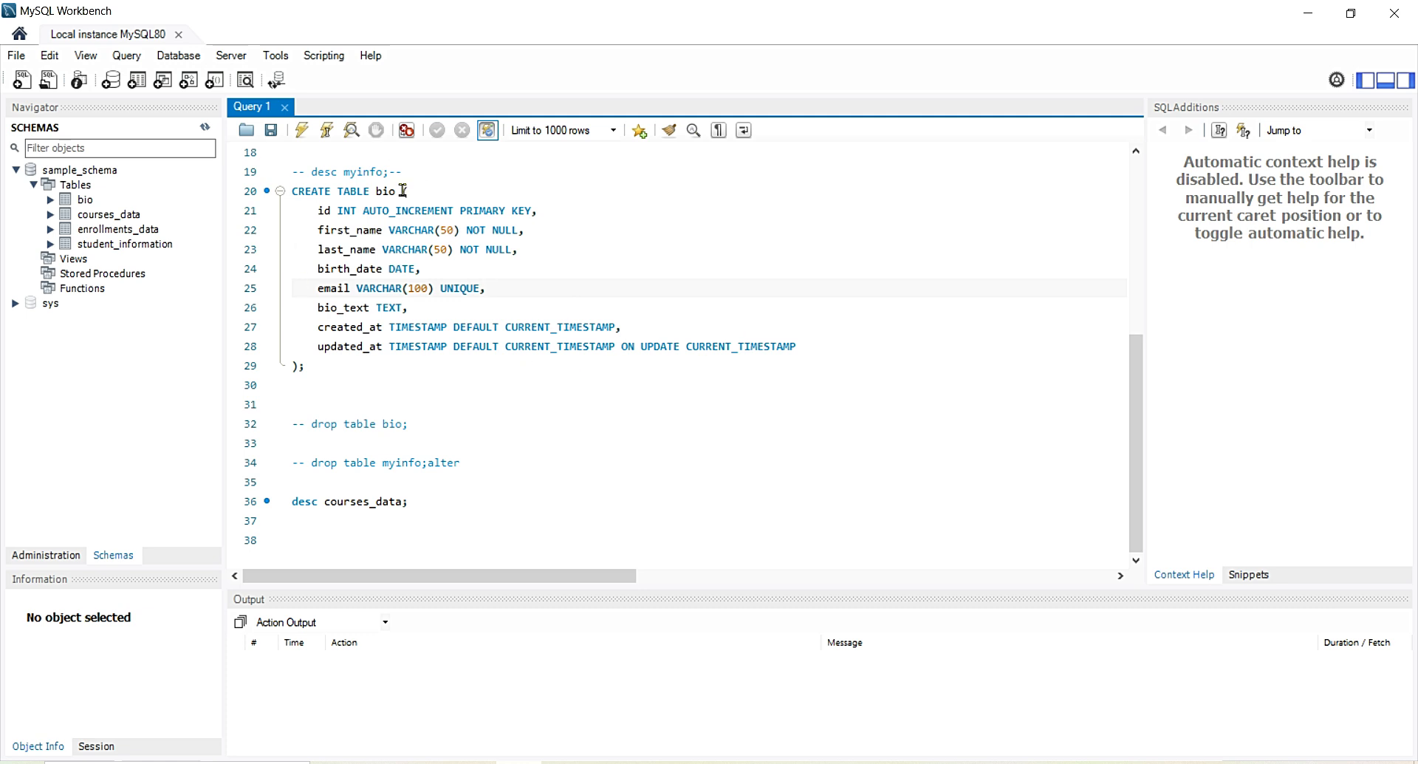
left_click(44, 556)
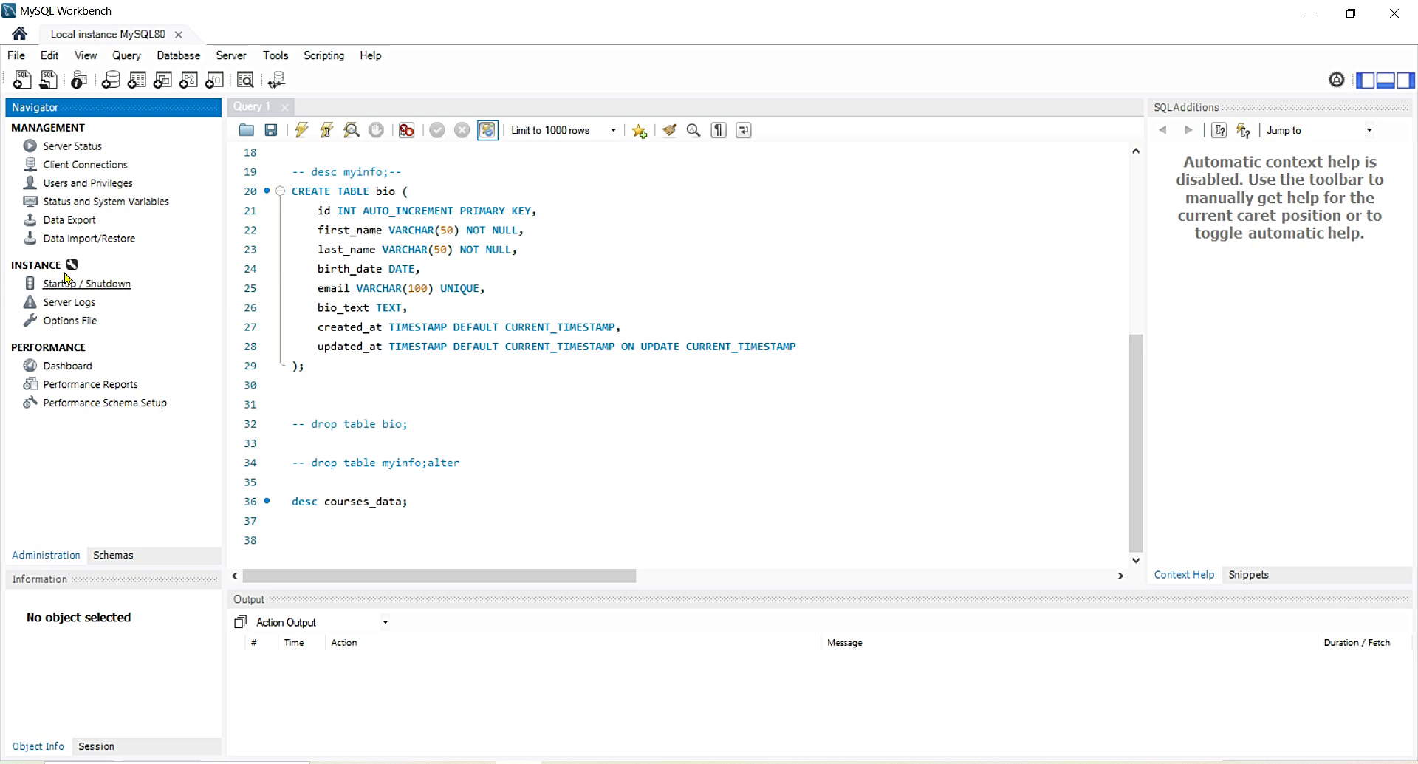
left_click(96, 152)
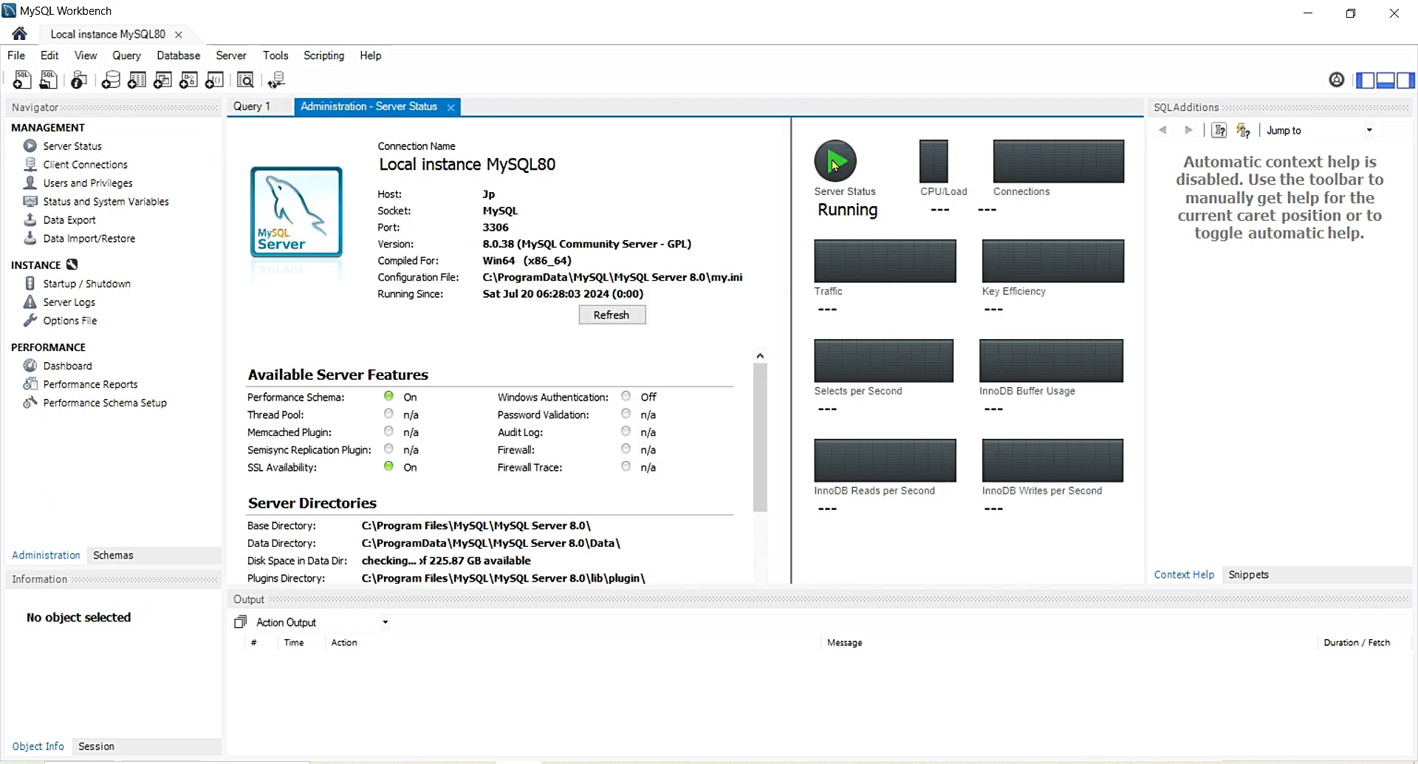
left_click(71, 165)
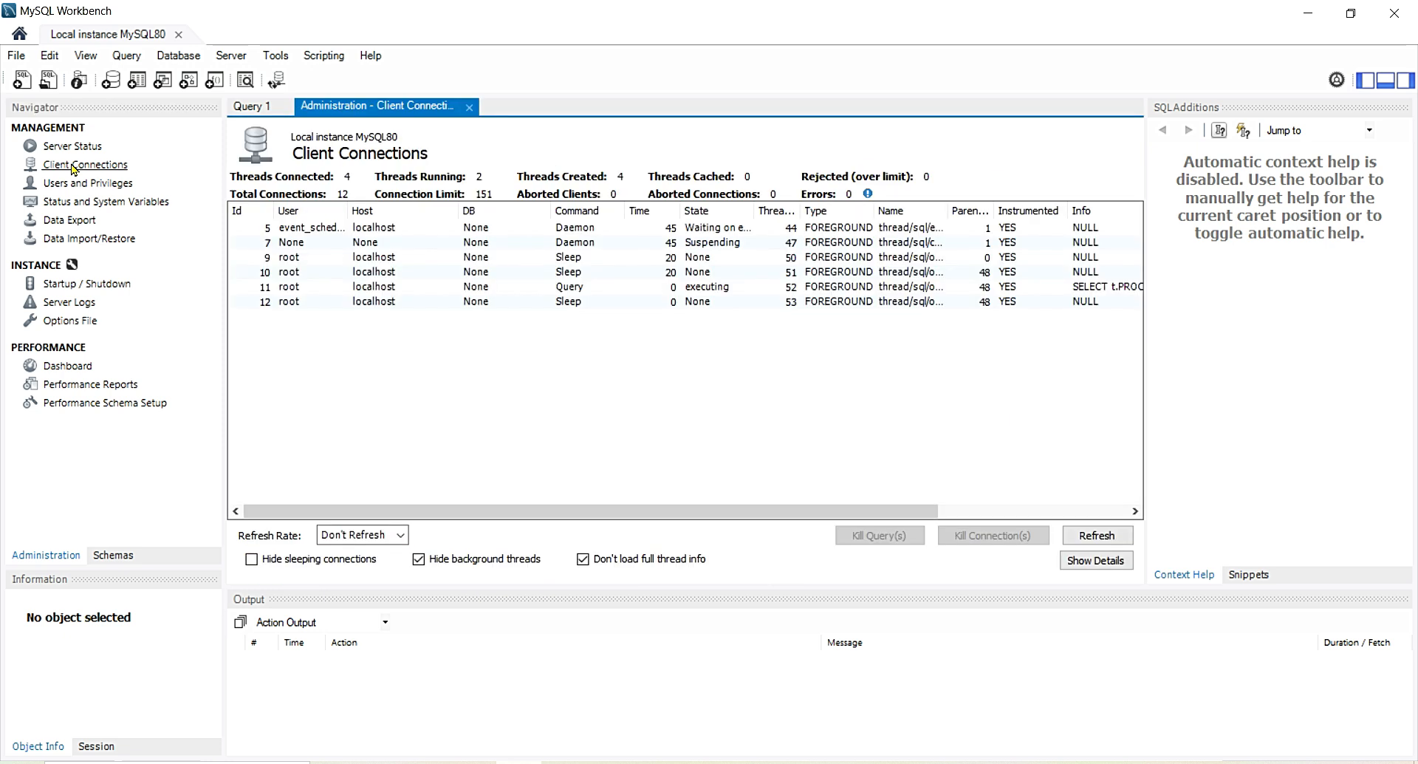
left_click(84, 190)
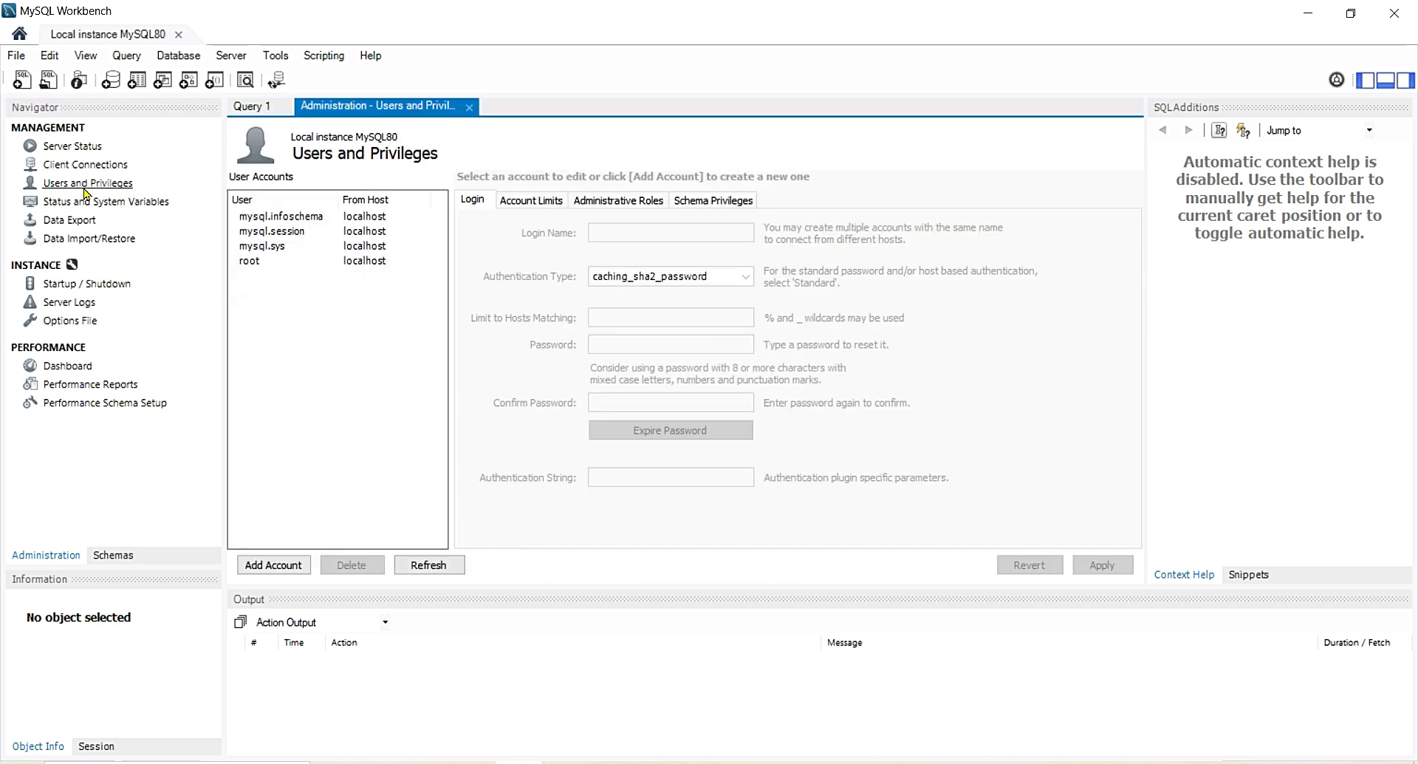
left_click(86, 223)
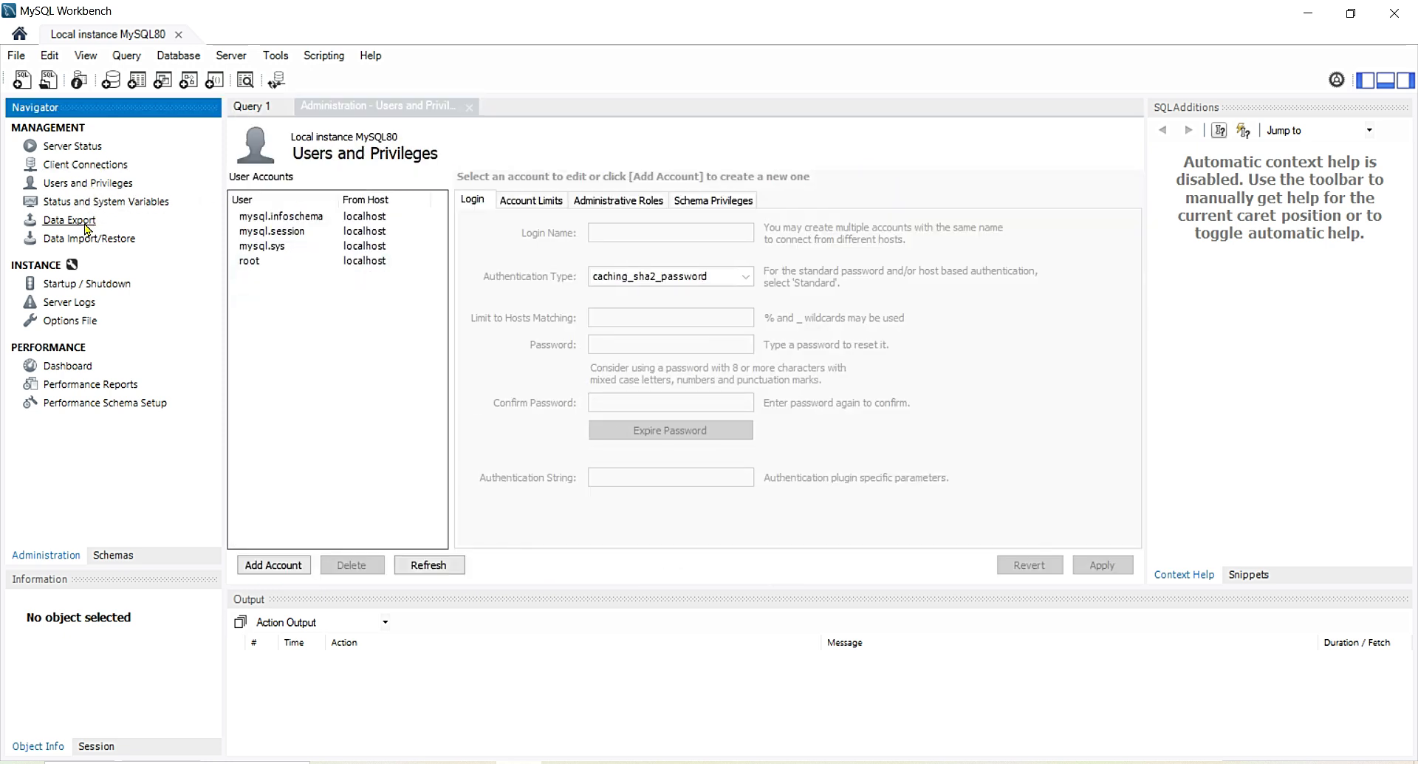
left_click(68, 366)
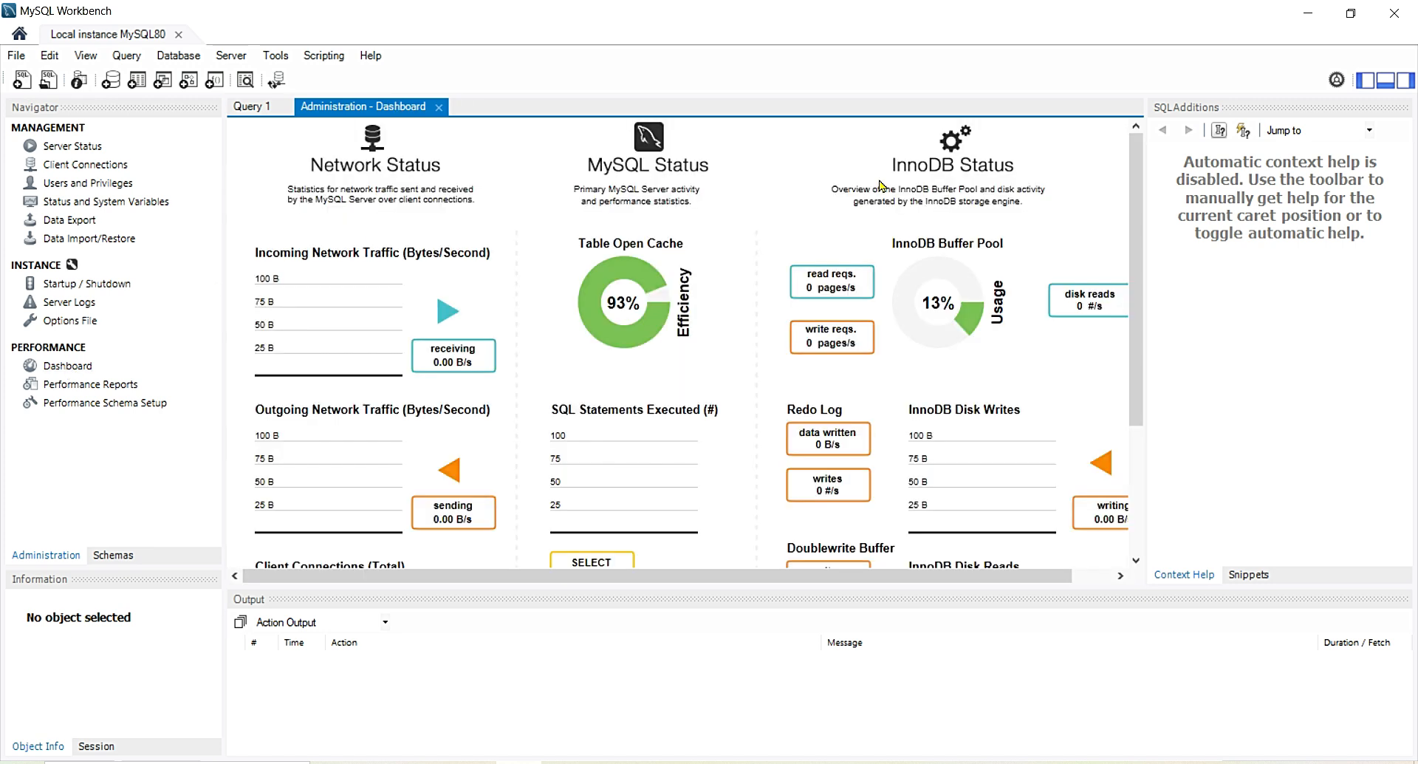
Step: Return to the schema list and the Query 1 script
left_click(111, 556)
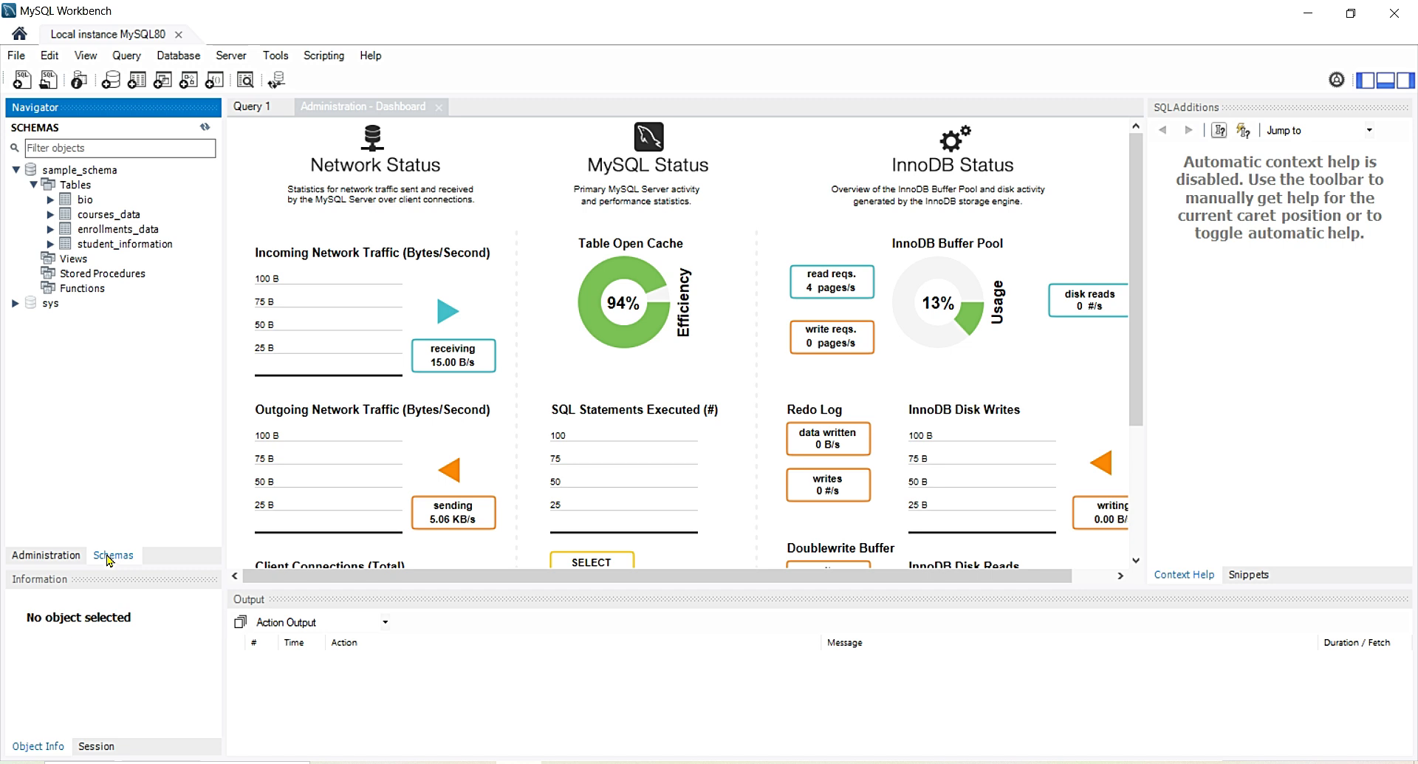
left_click(253, 109)
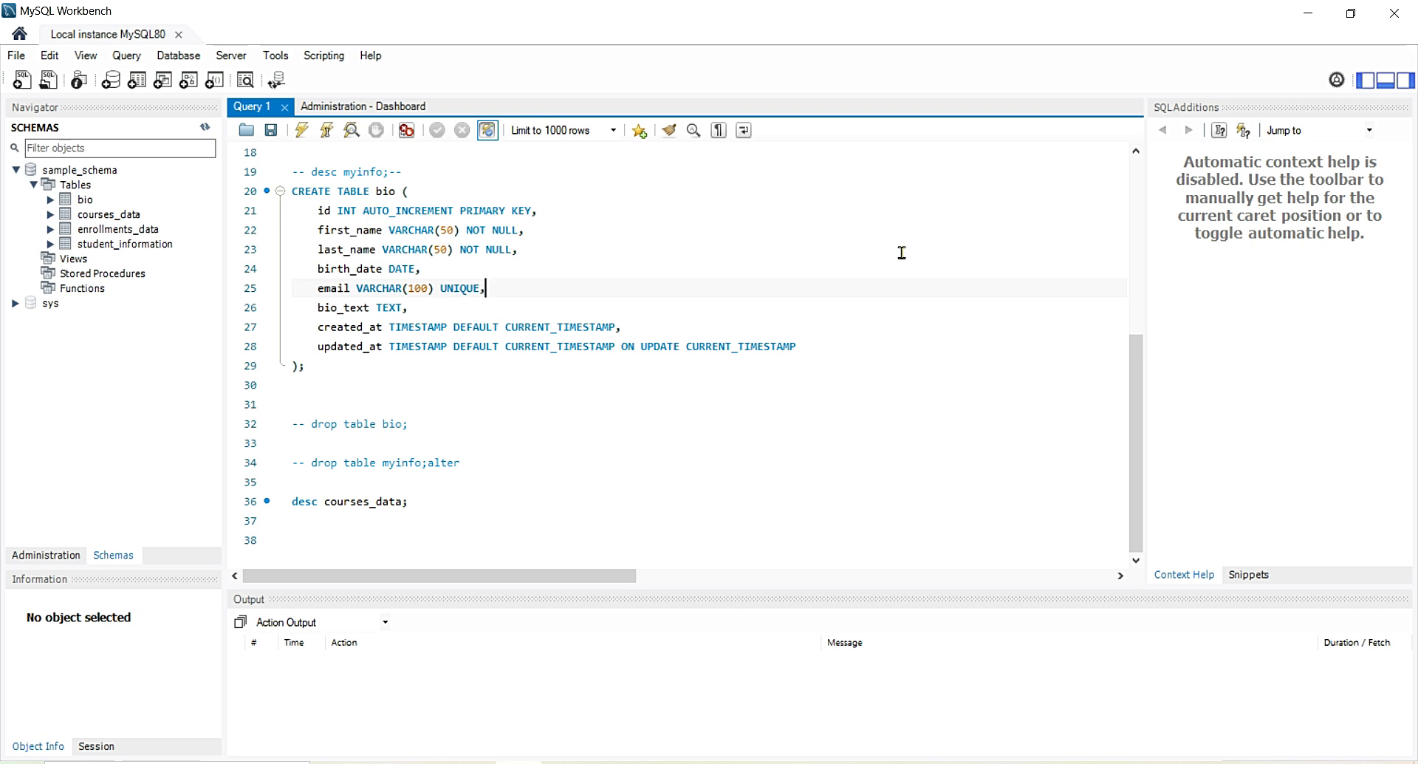
Step: Search Windows for "my" and launch MySQL Workbench 8.0 CE from the results
left_click(177, 762)
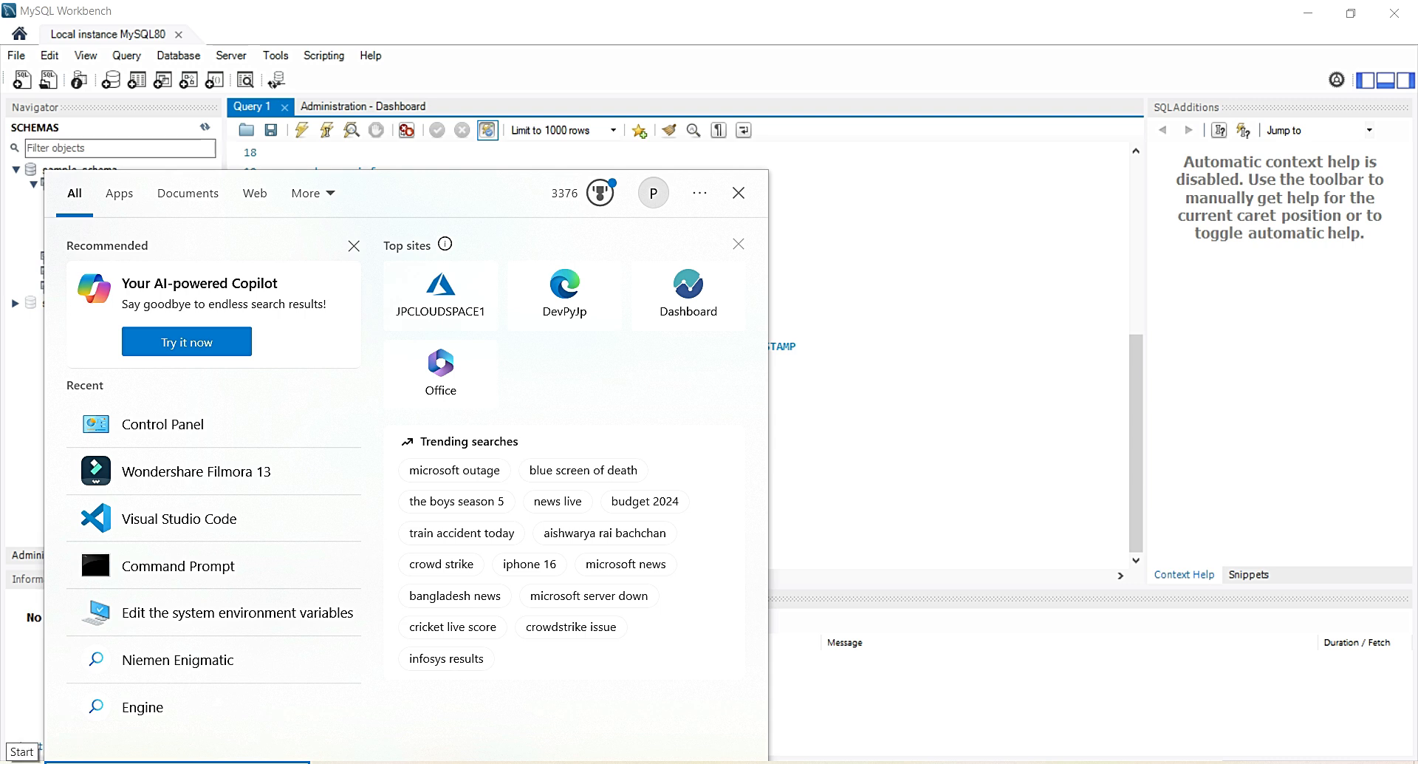
type("my")
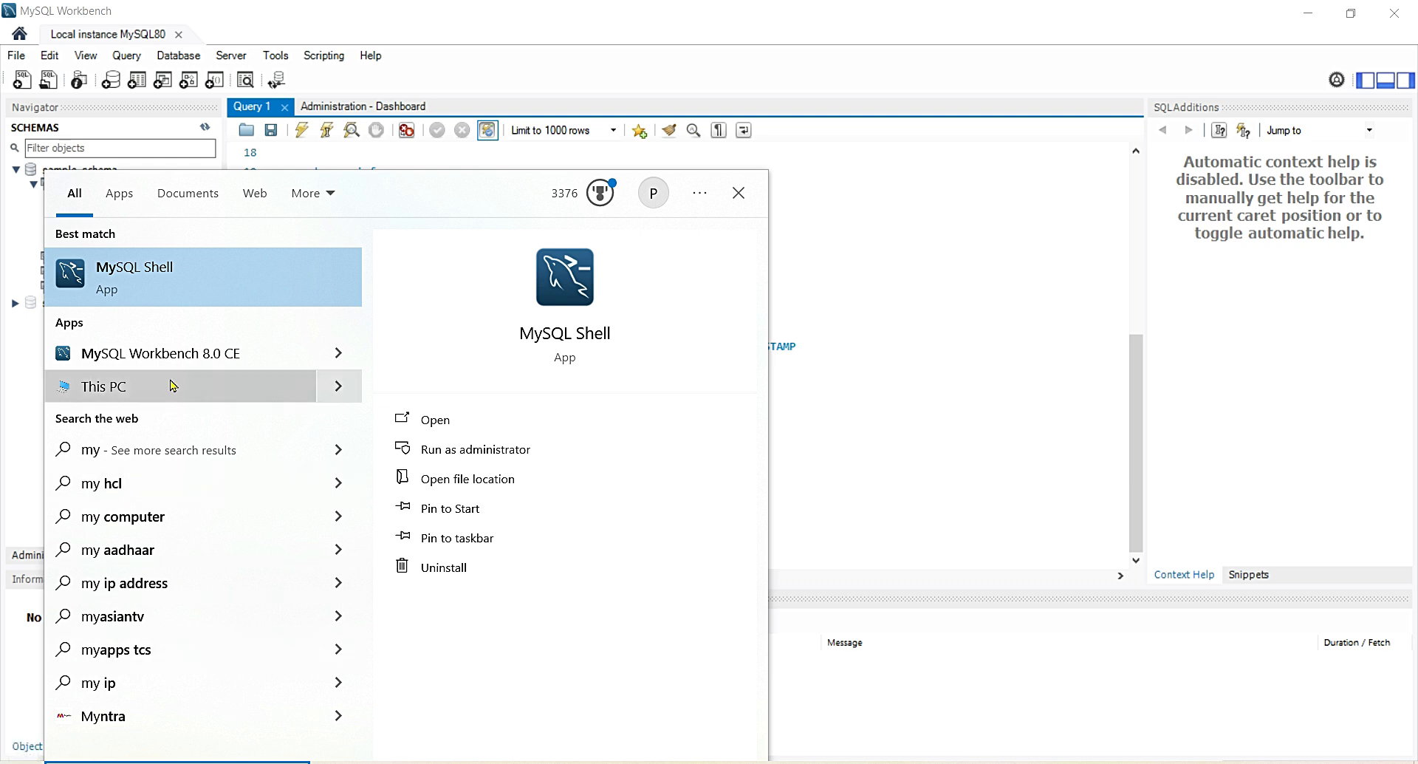
left_click(137, 353)
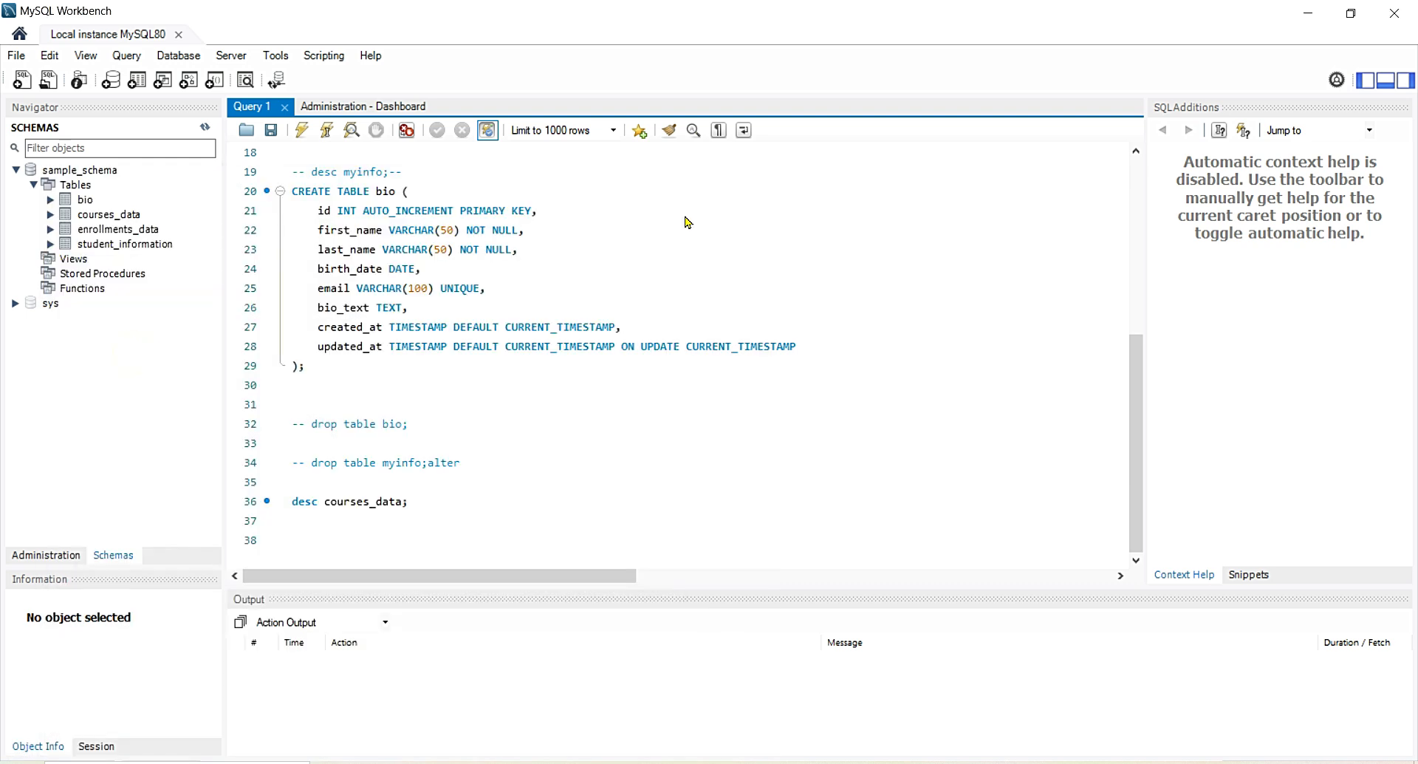
Step: Close MySQL Workbench and start a new tab in the web browser
left_click(1394, 13)
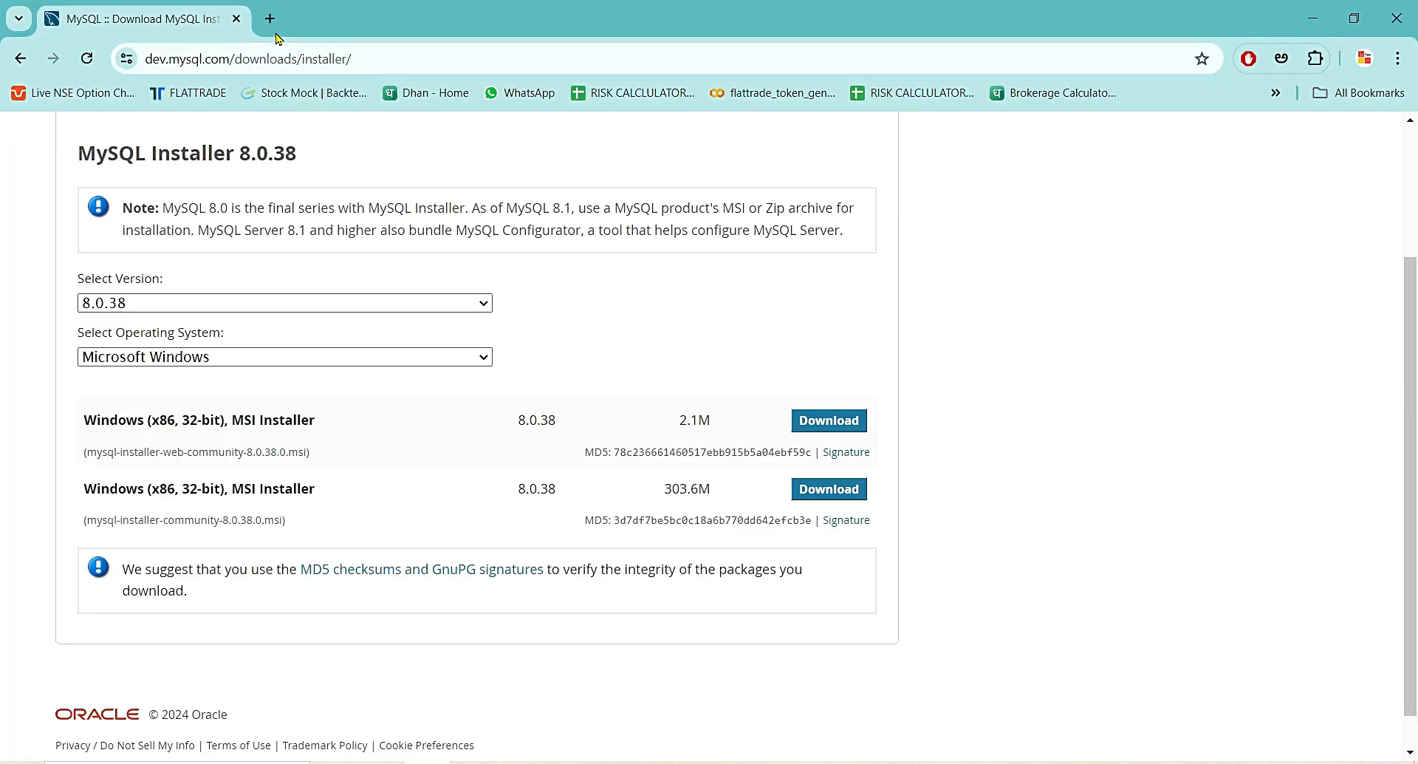
key("ctrl+t")
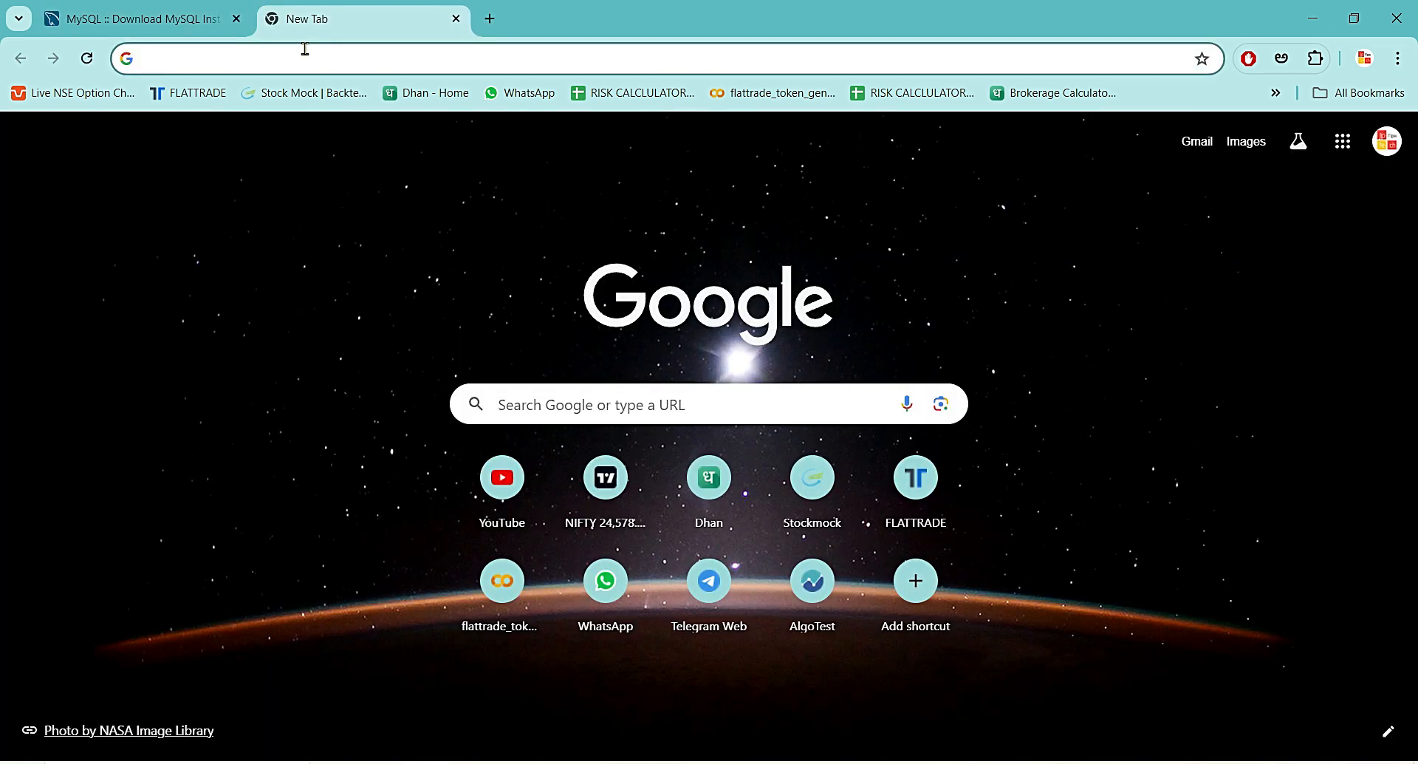
left_click(305, 48)
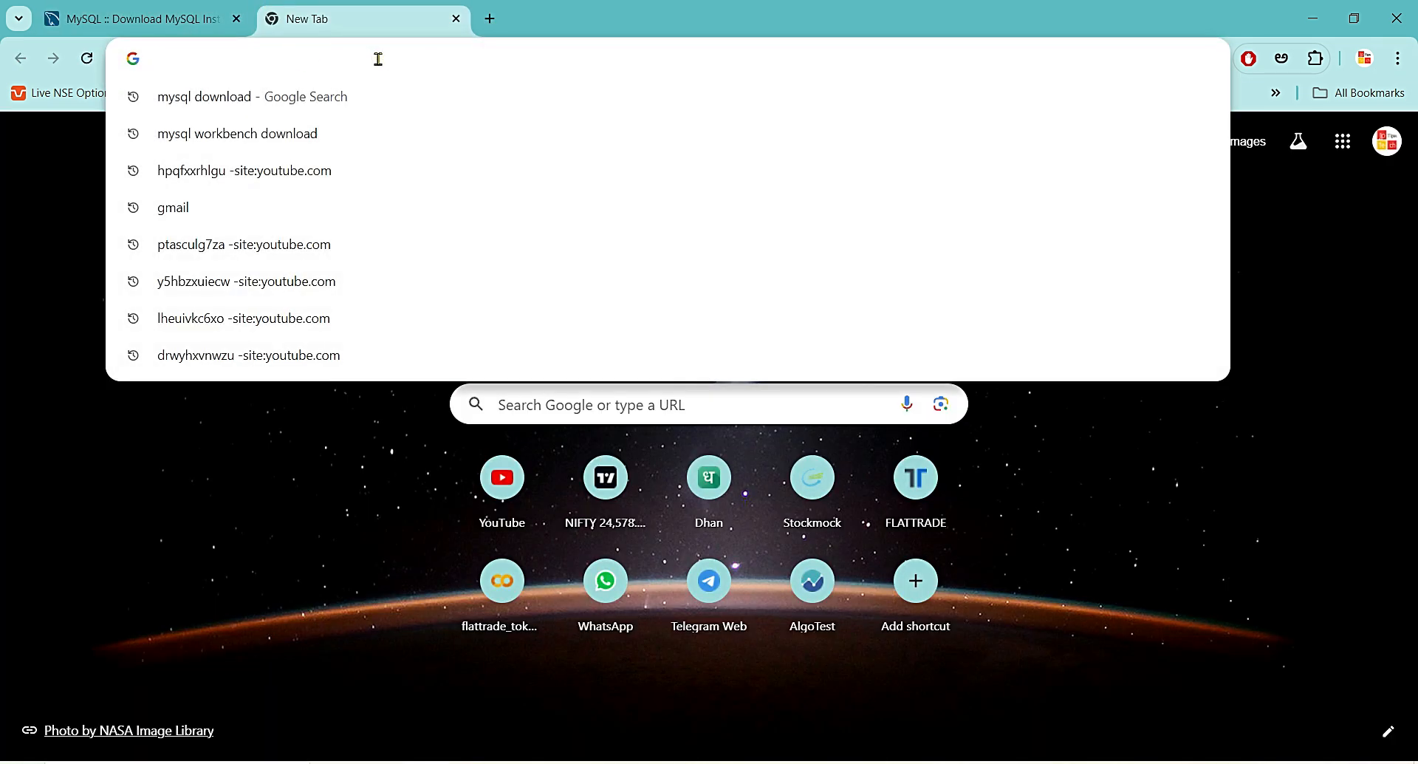
type("o")
key("BackSpace")
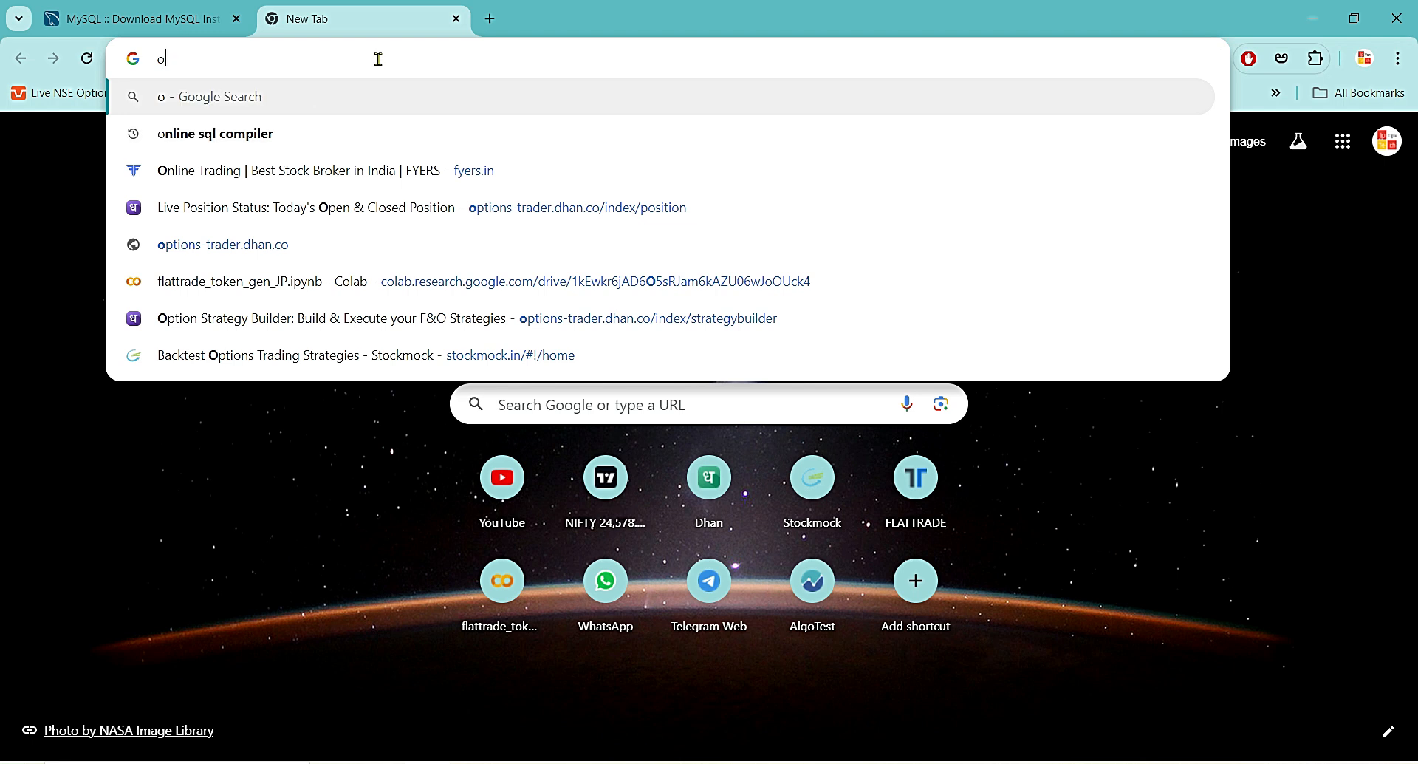
type("sq")
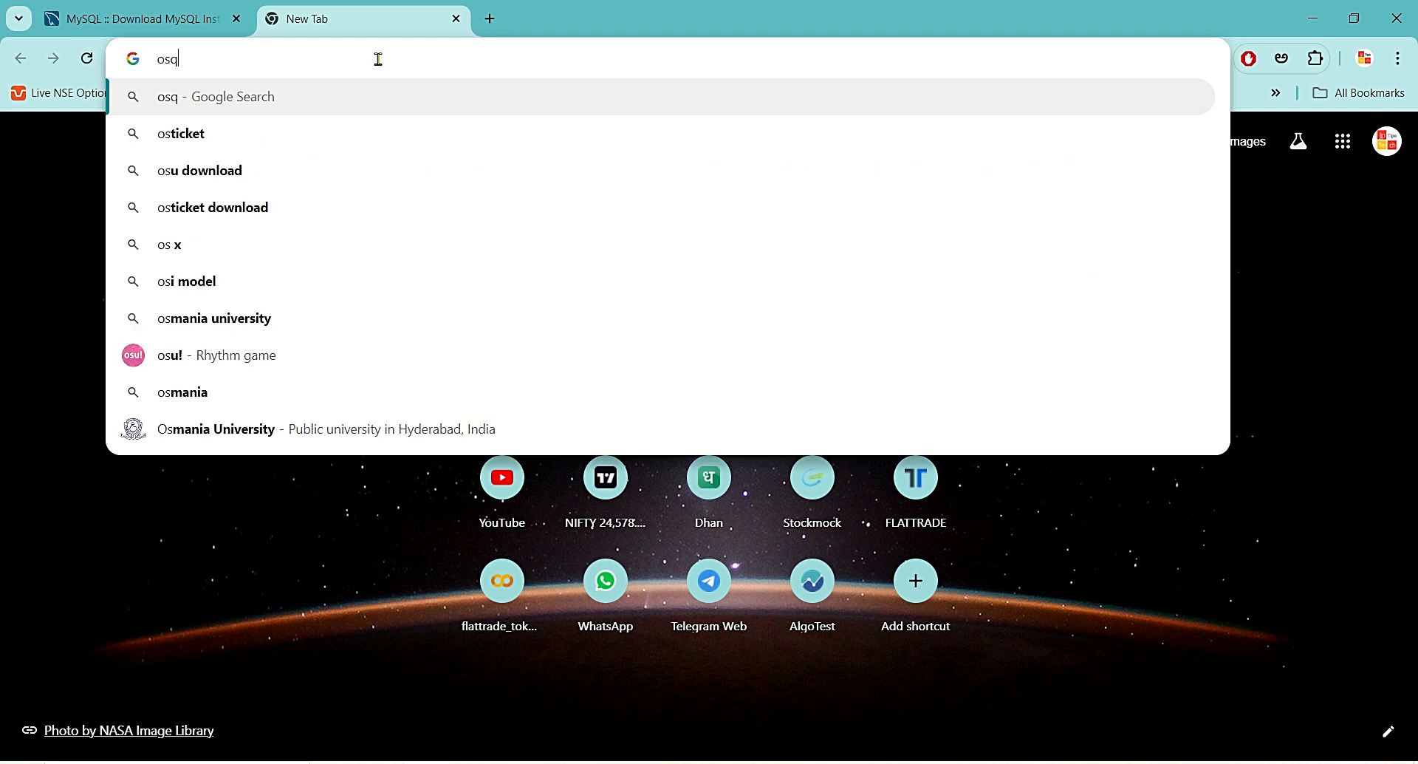
type("l")
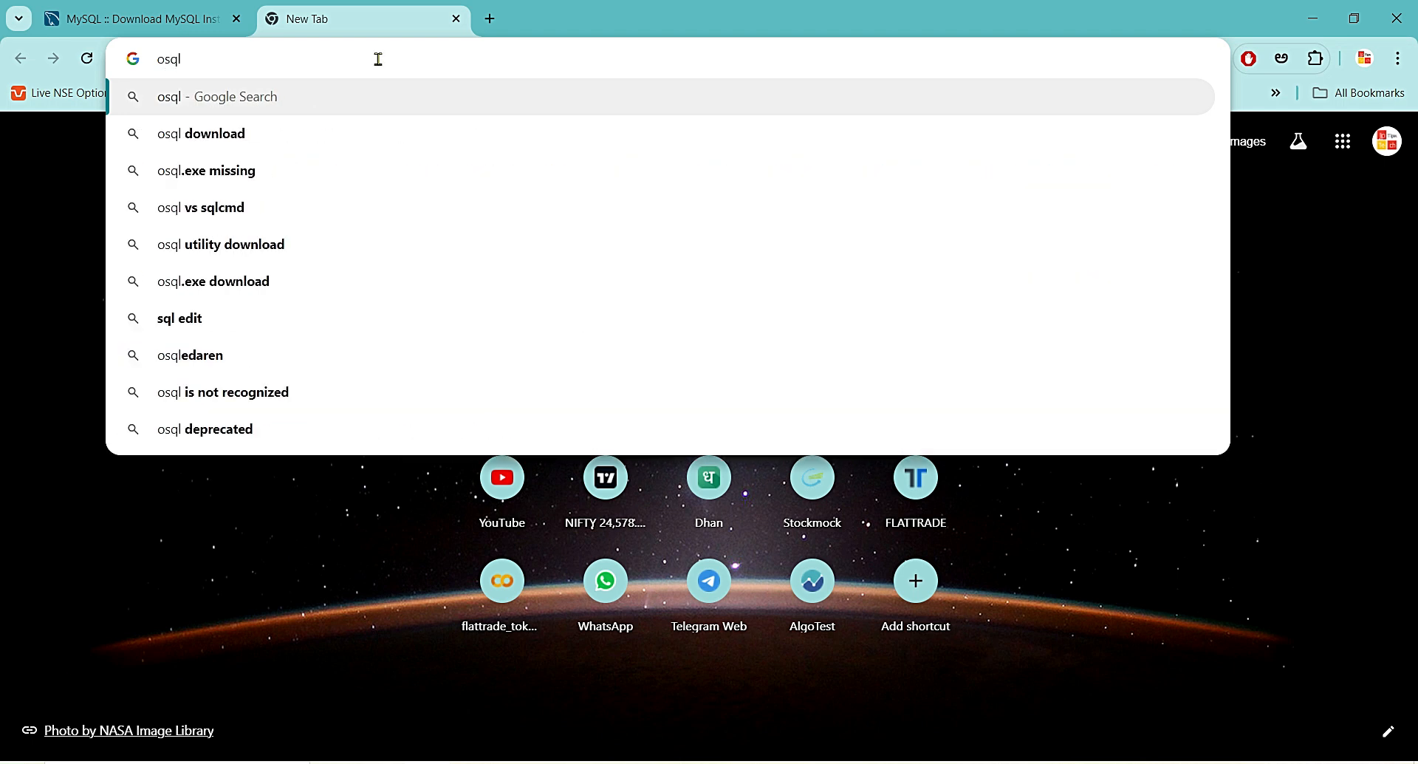
key("BackSpace")
key("BackSpace")
key("BackSpace")
key("BackSpace")
key("Escape")
Step: Search Google for "sql online compiler" and open the SQL Online Compiler result at sqliteonline.com
type("sql")
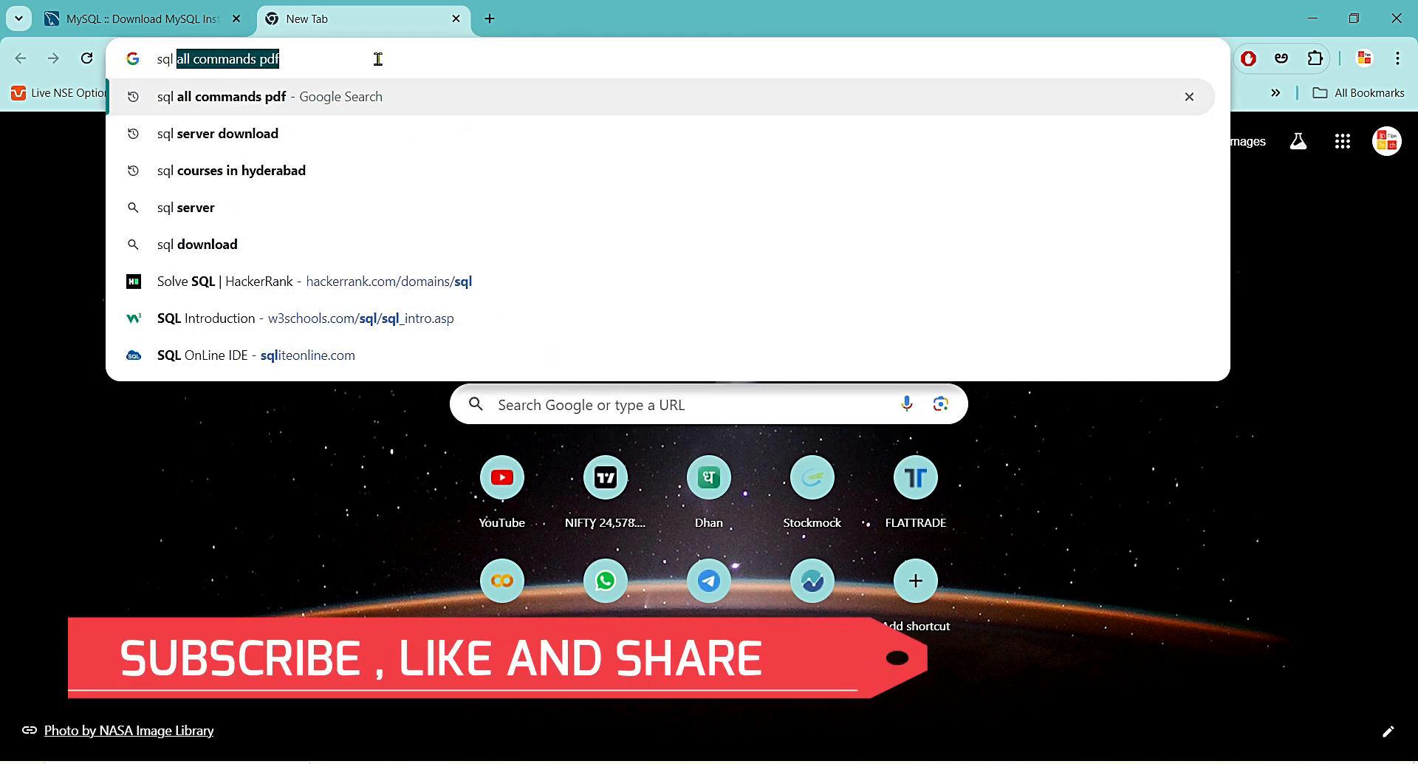
type(" pn")
key("BackSpace")
key("BackSpace")
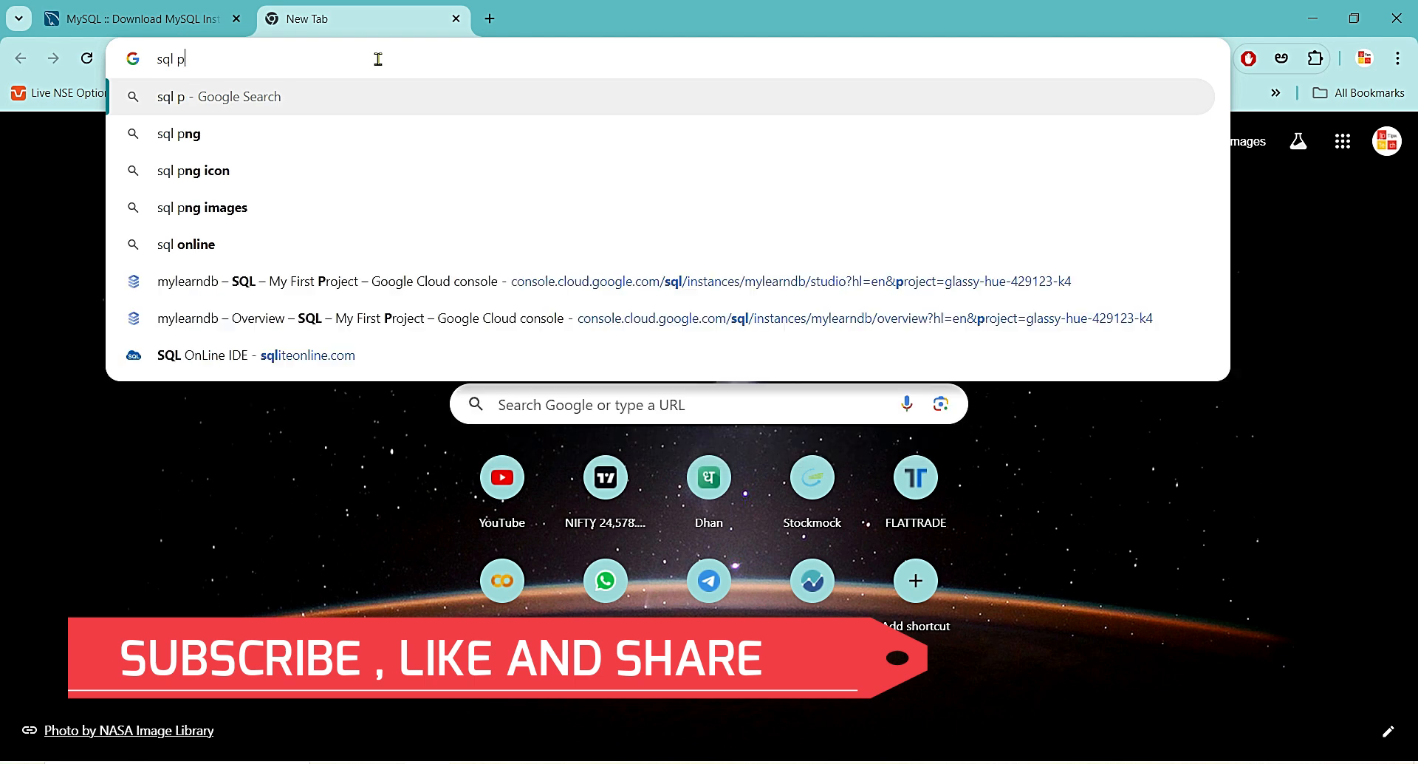
type("online compiler")
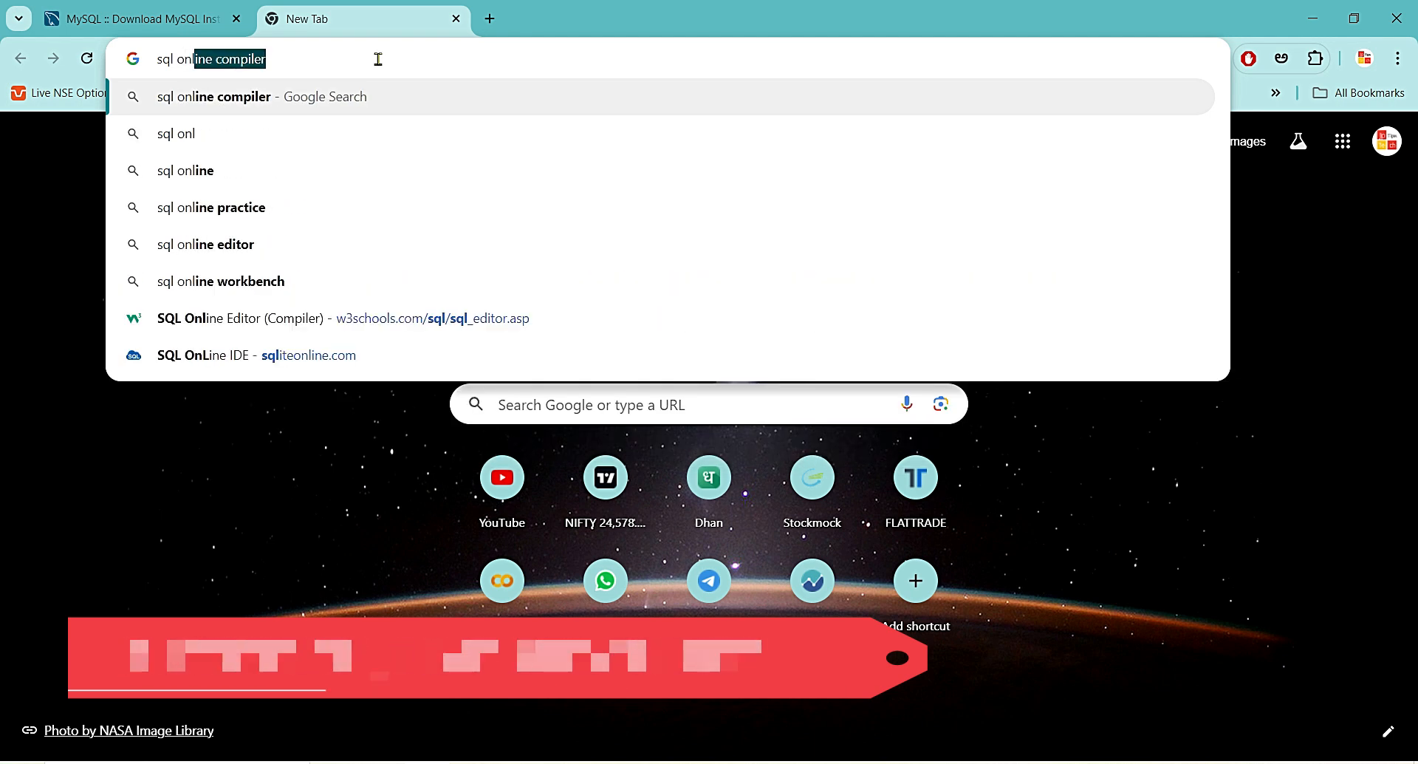
key("Return")
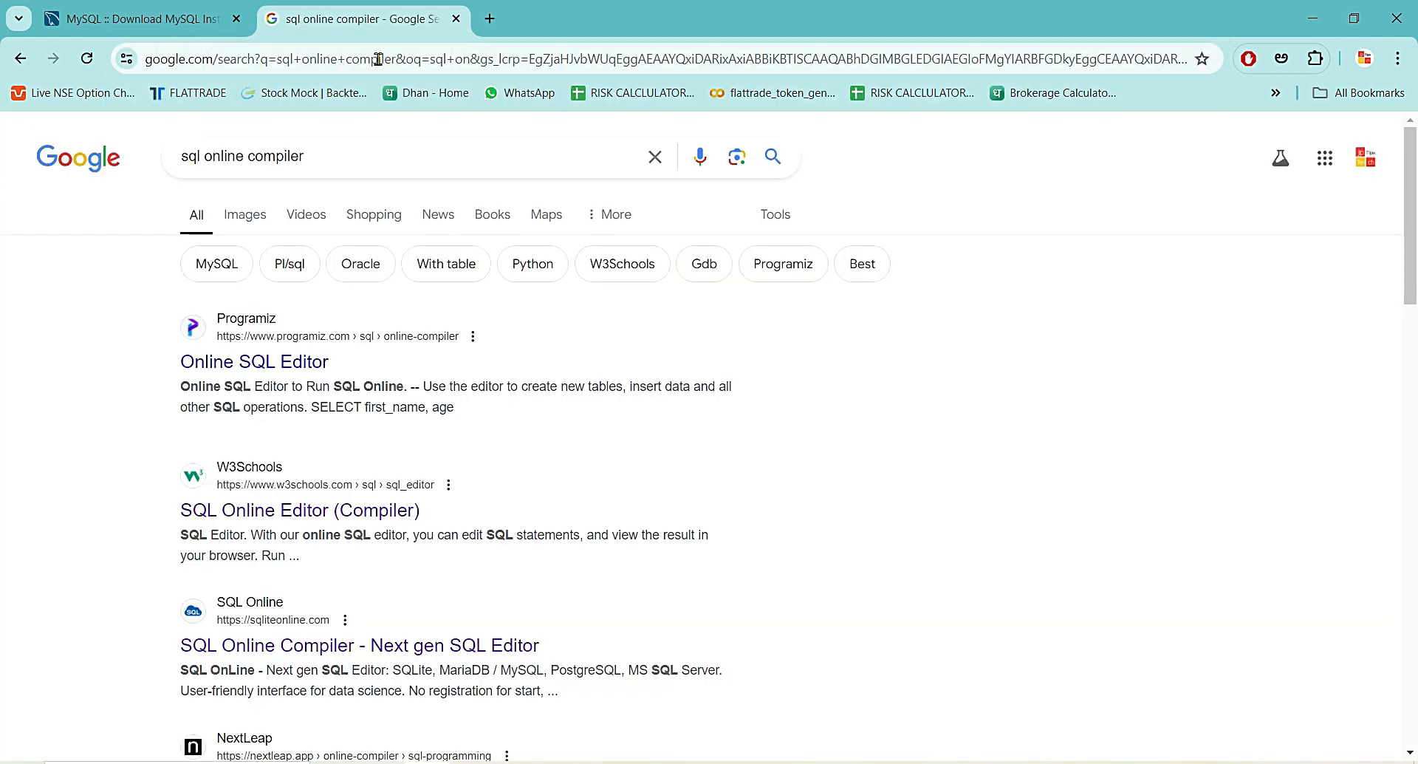
scroll(411, 255, "down", 1)
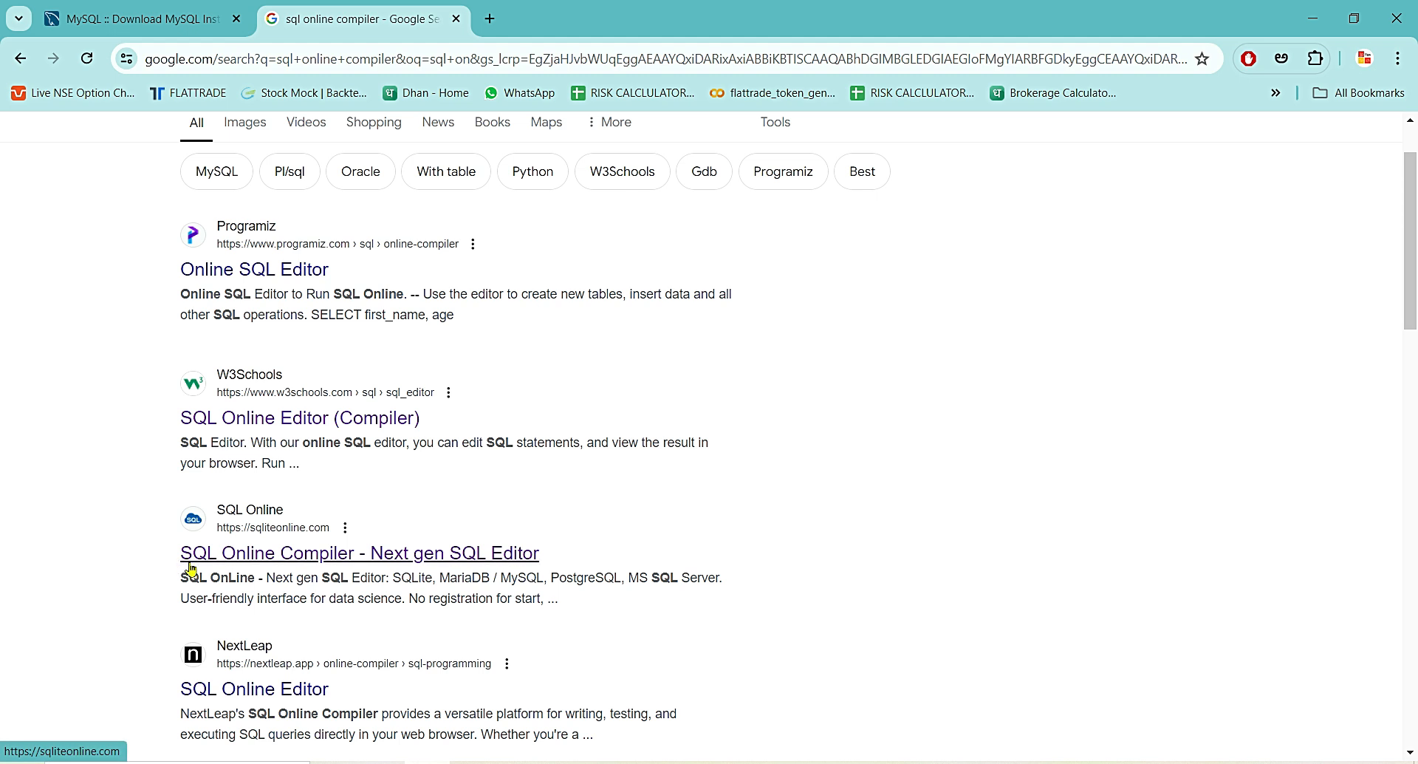
left_click(250, 555)
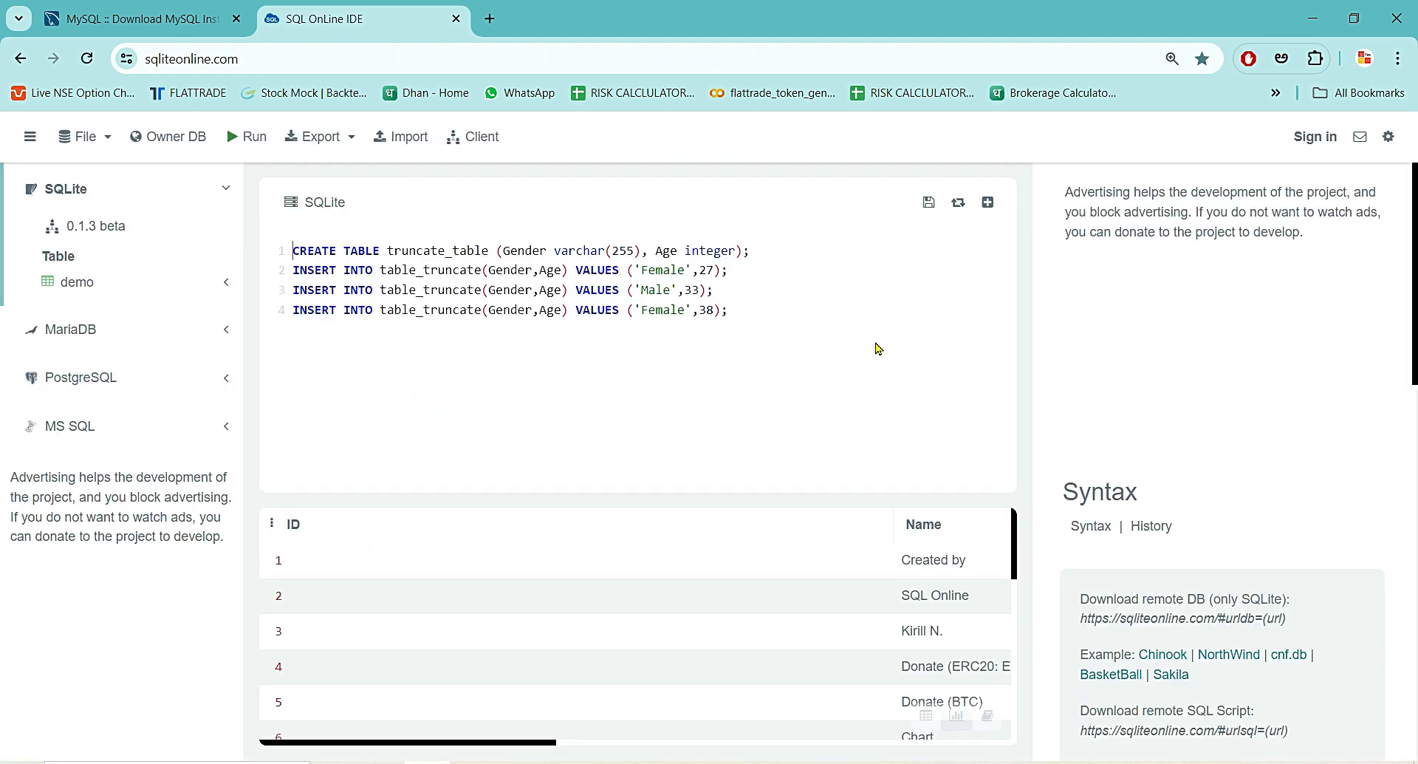
left_click(794, 277)
left_click_drag(765, 327, 291, 243)
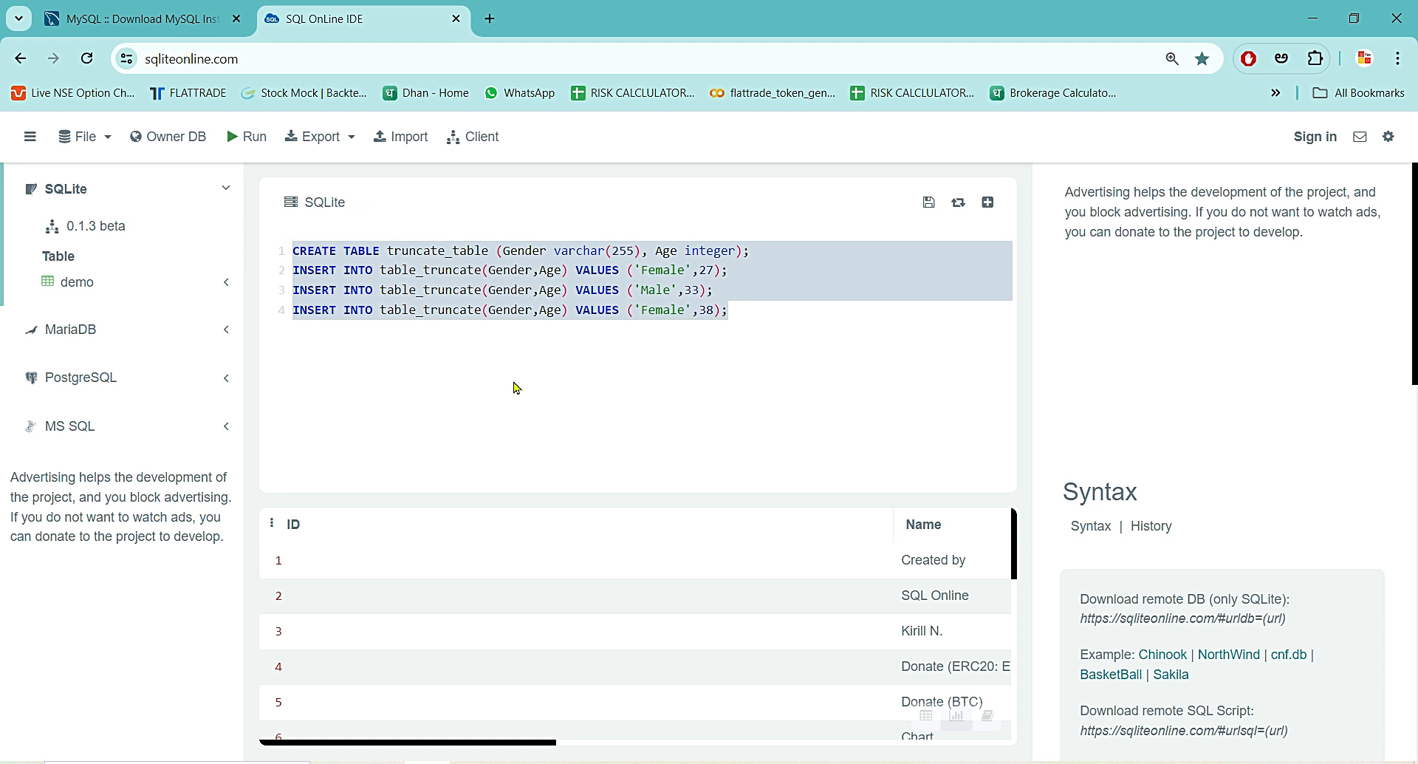
left_click(592, 382)
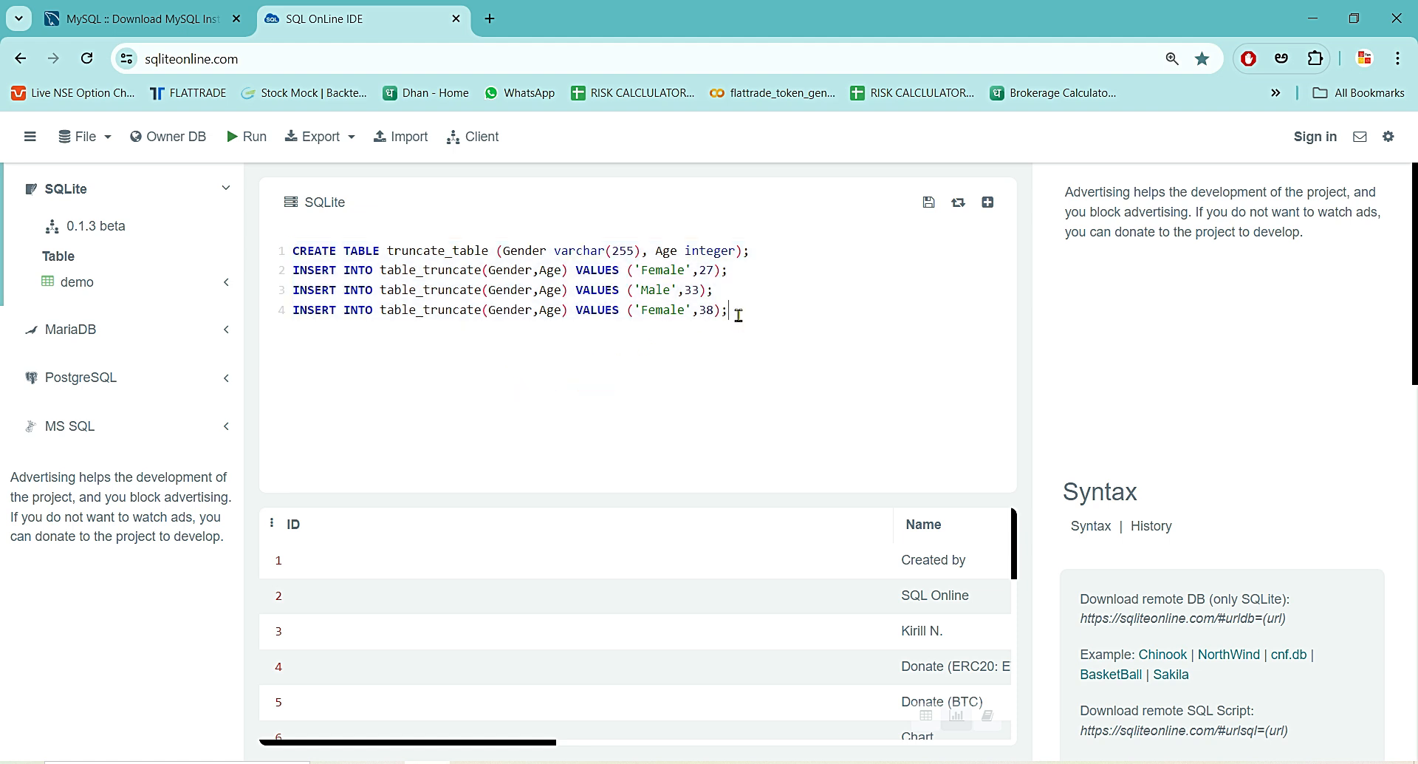
left_click(70, 426)
left_click(830, 140)
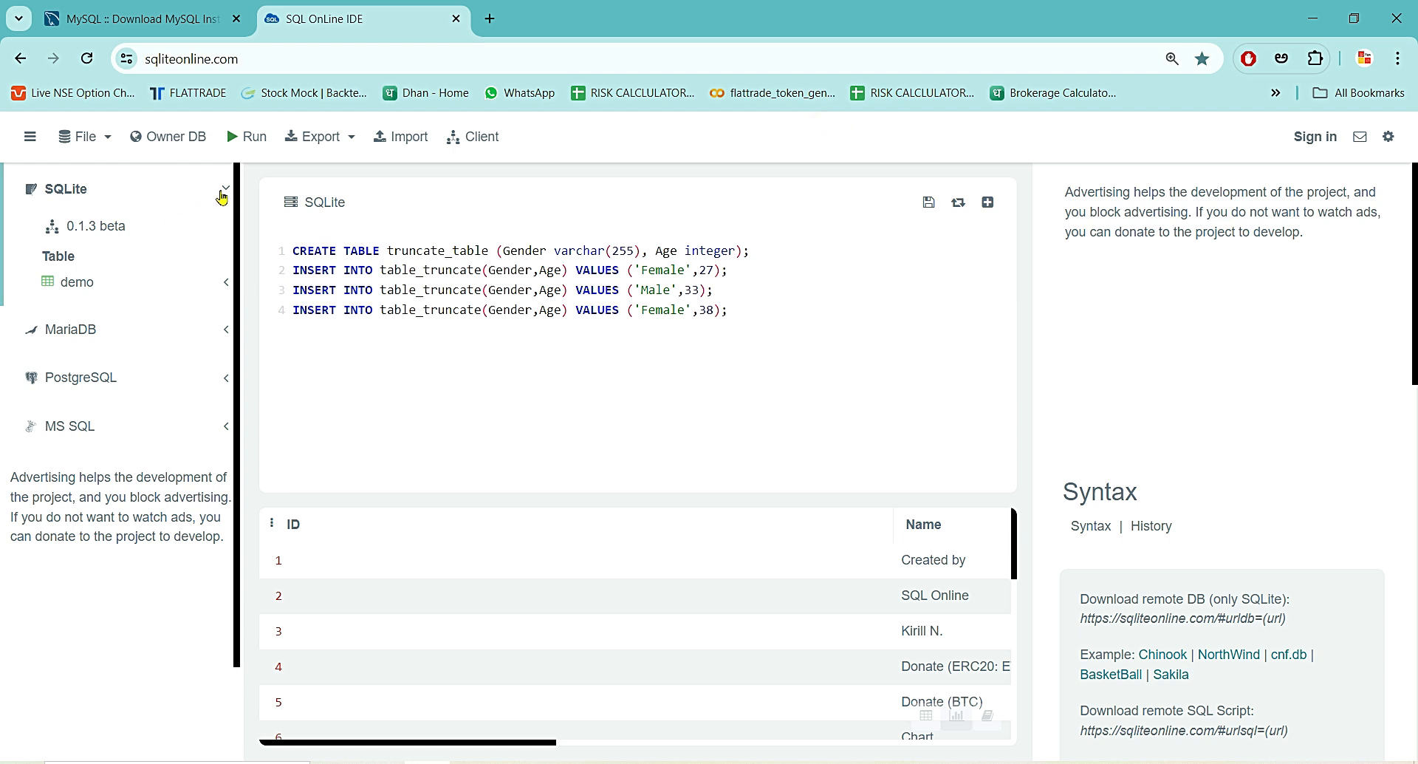
Step: Collapse the SQLite entry, switch the editor to the MS SQL engine, and look through its script
left_click(222, 196)
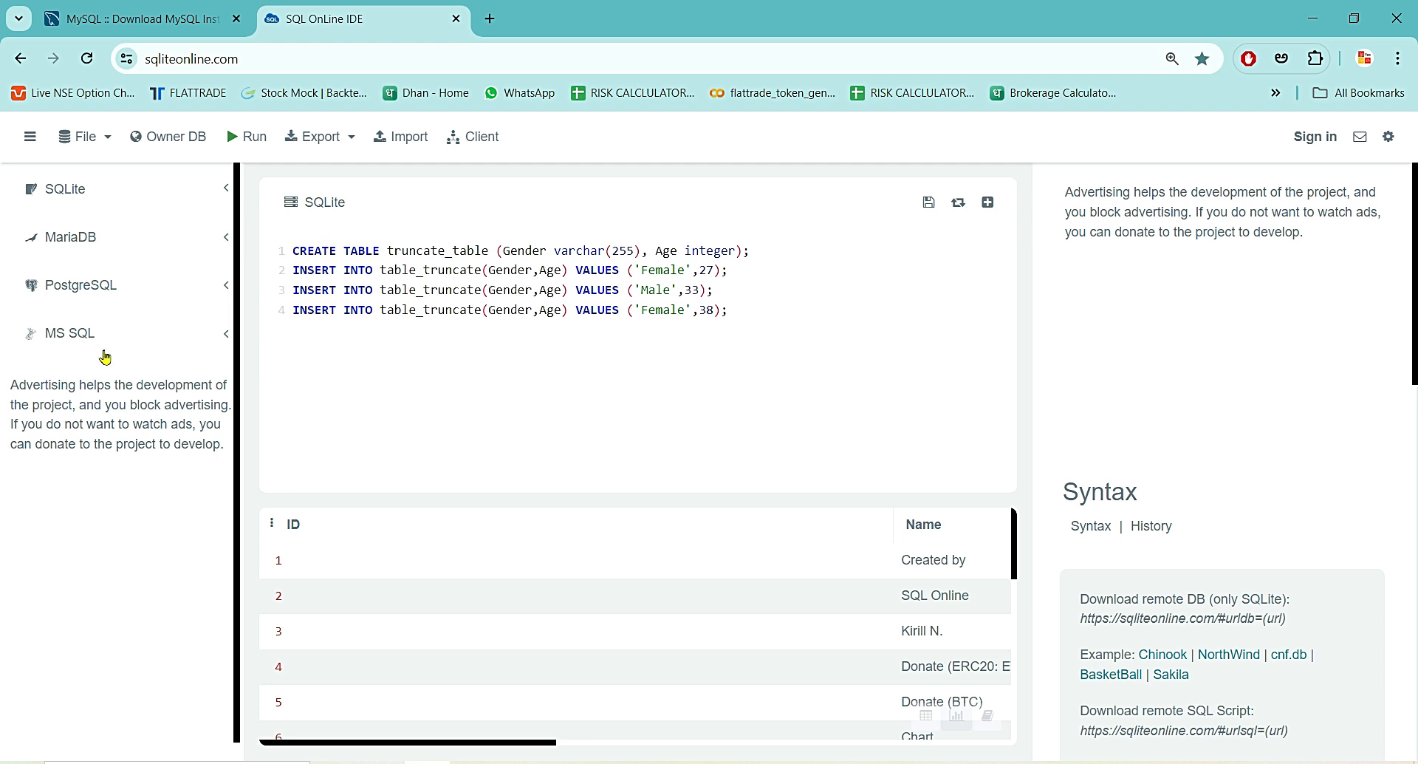
left_click(103, 339)
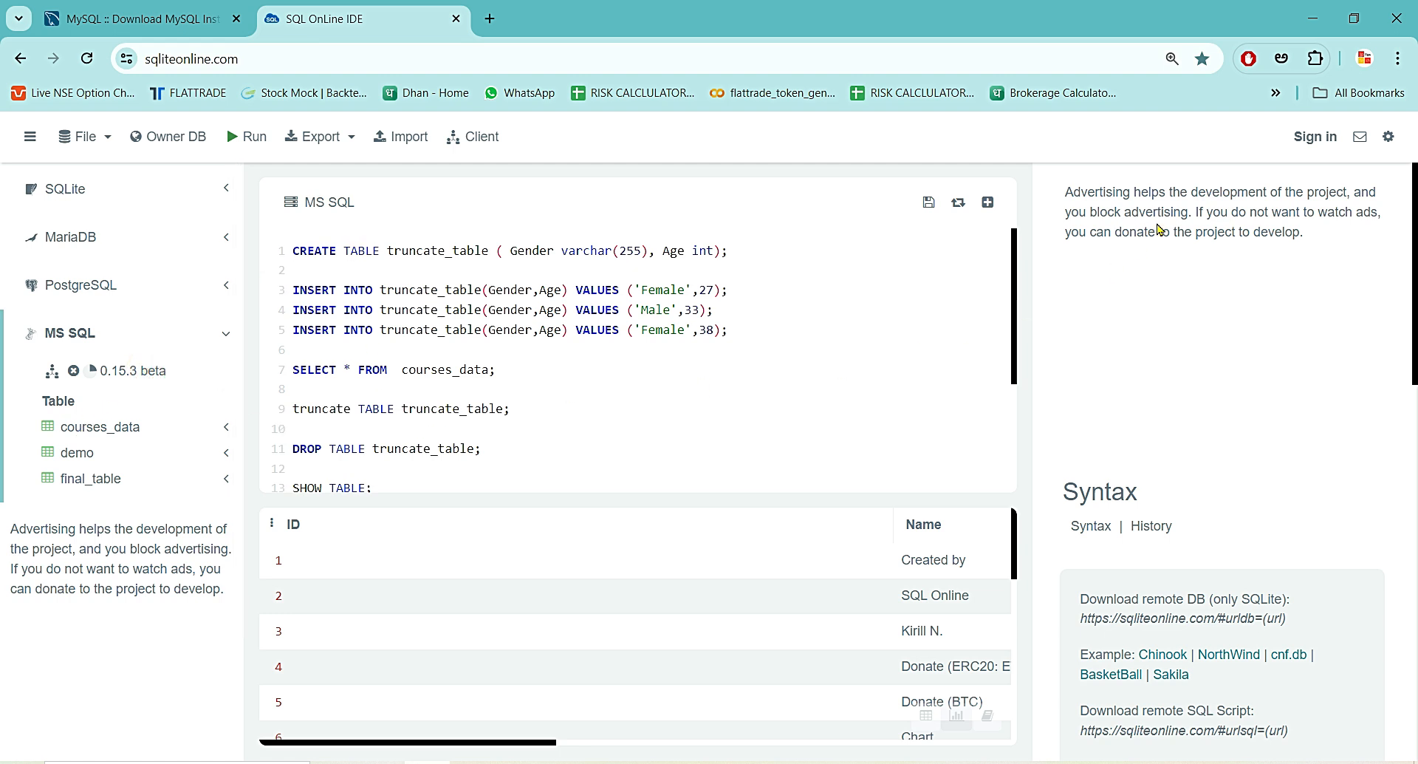
scroll(539, 389, "down", 3)
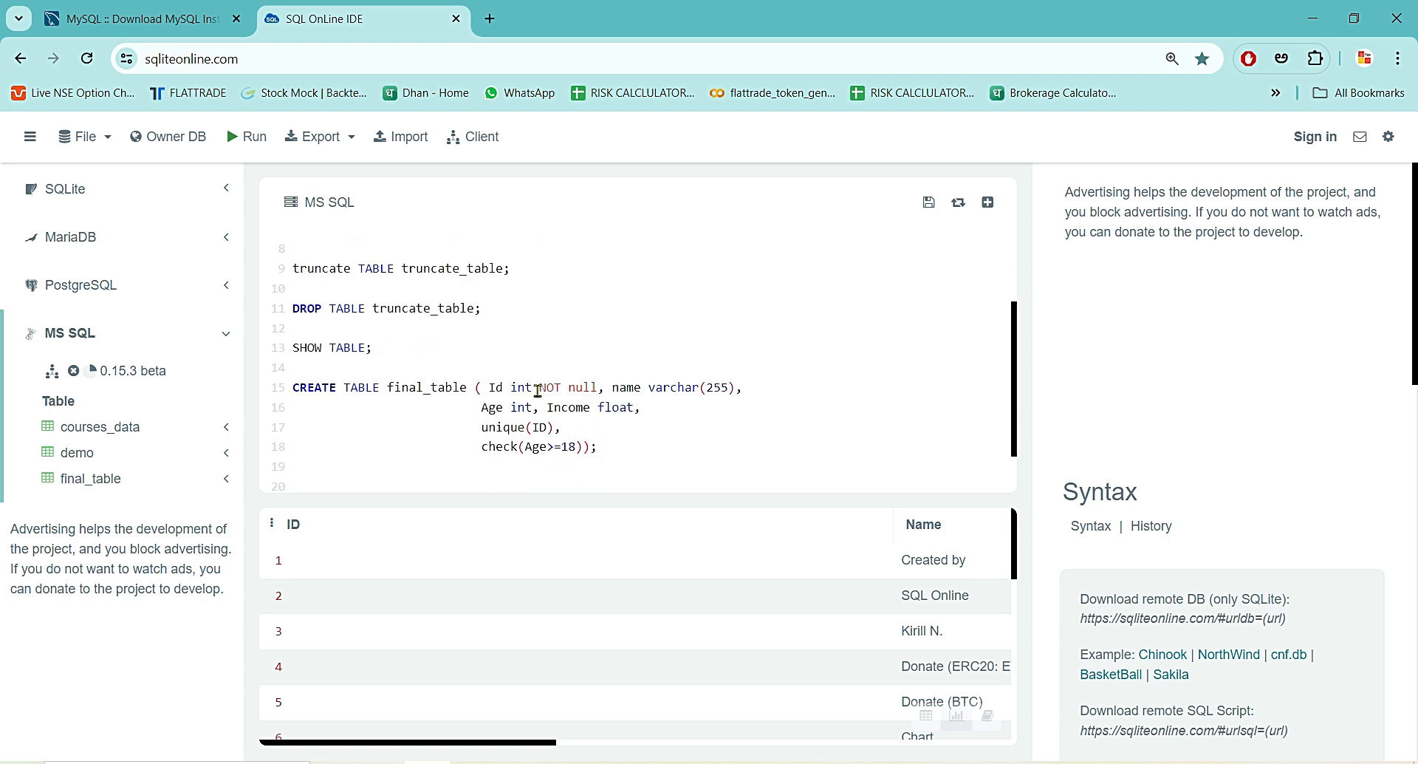
scroll(539, 386, "up", 3)
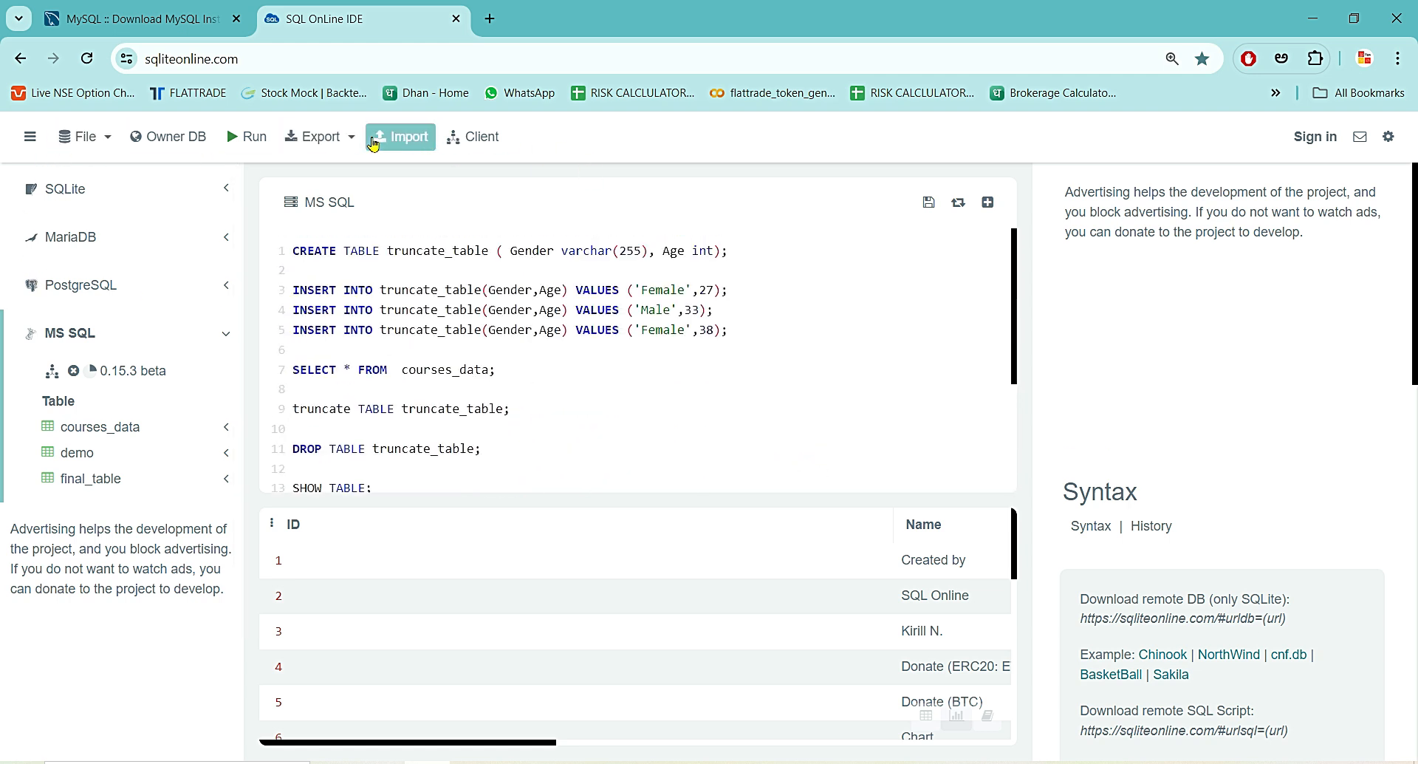
Step: View the file import dialog and the export formats, dismissing both, and look further through the MS SQL script
left_click(386, 133)
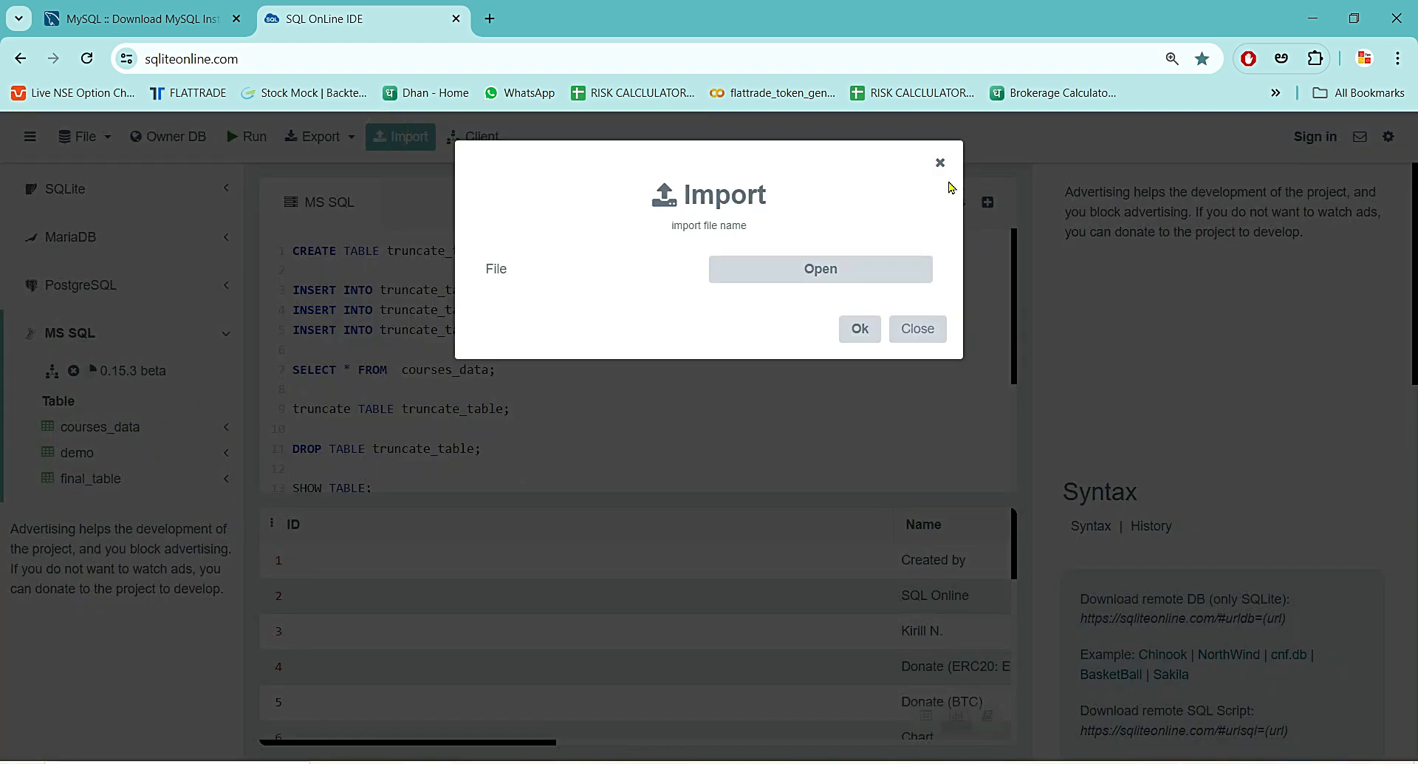
left_click(940, 163)
left_click(319, 138)
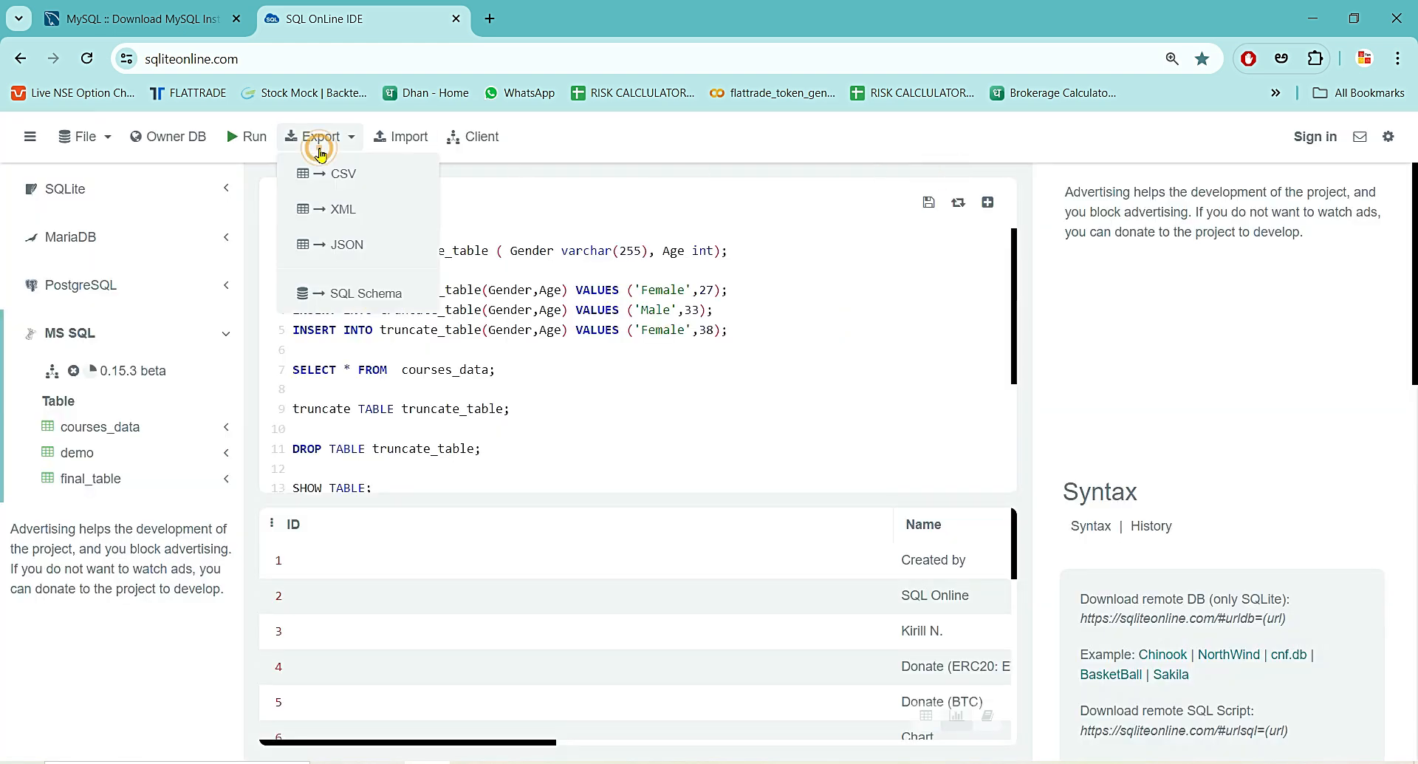
left_click(620, 405)
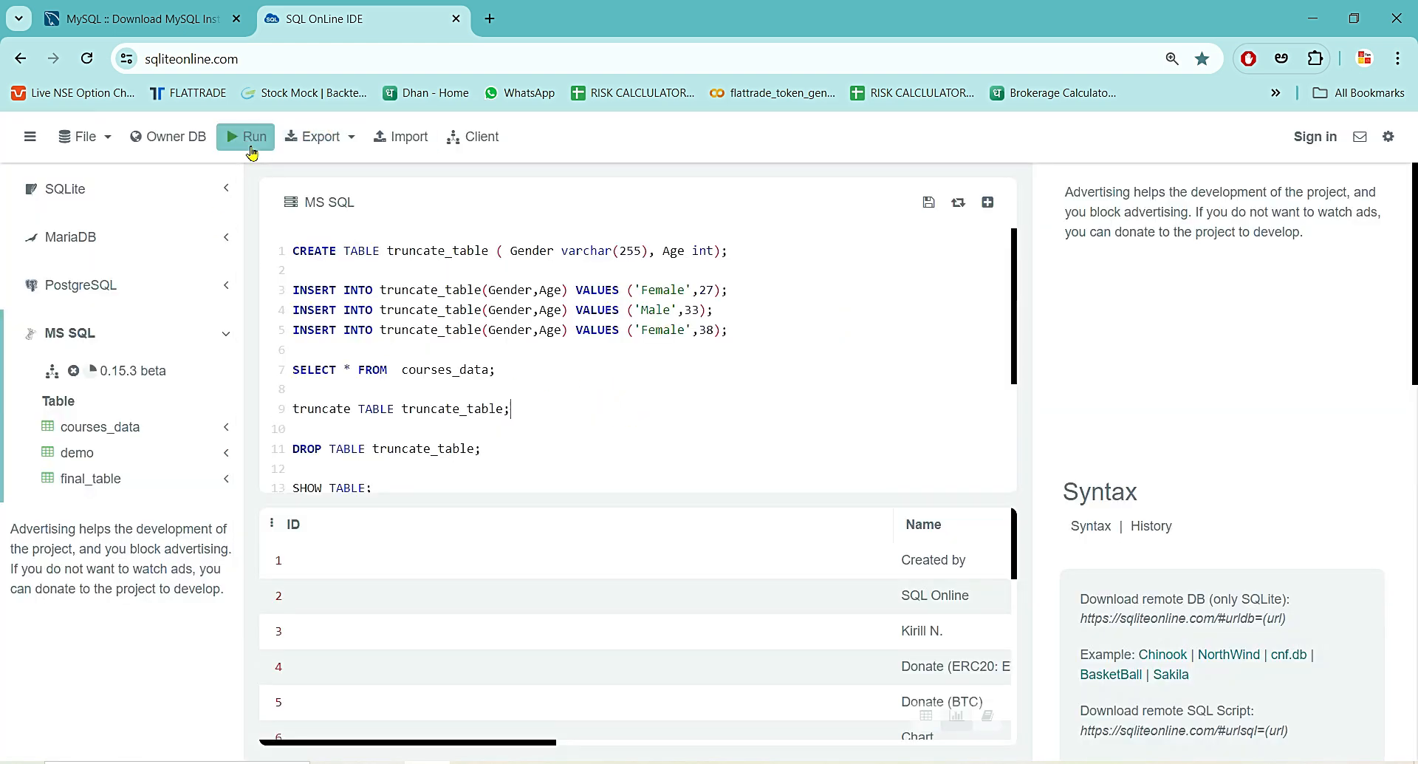
scroll(452, 389, "down", 3)
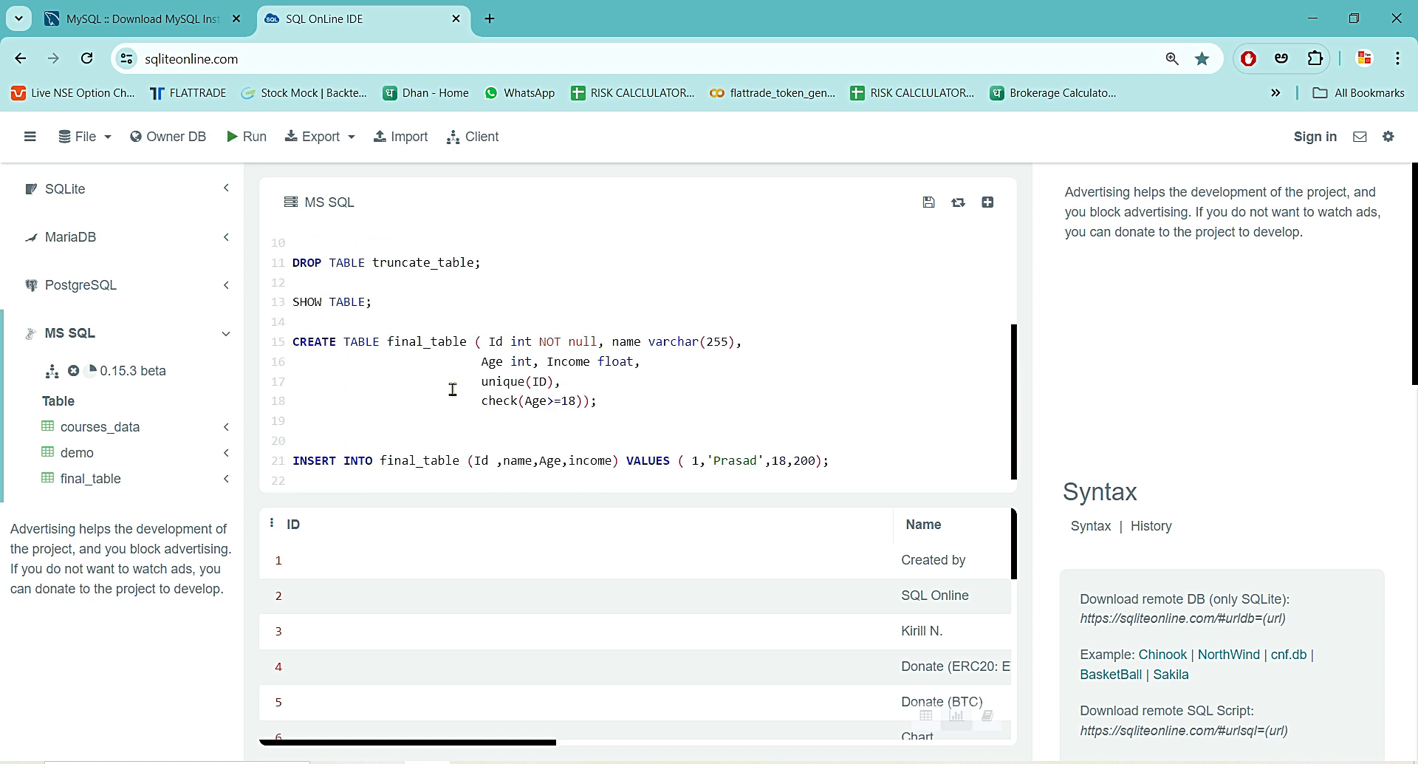
Step: Run only the "SELECT *FROM final_table;" statement from the end of the MS SQL script
left_click_drag(477, 477, 288, 477)
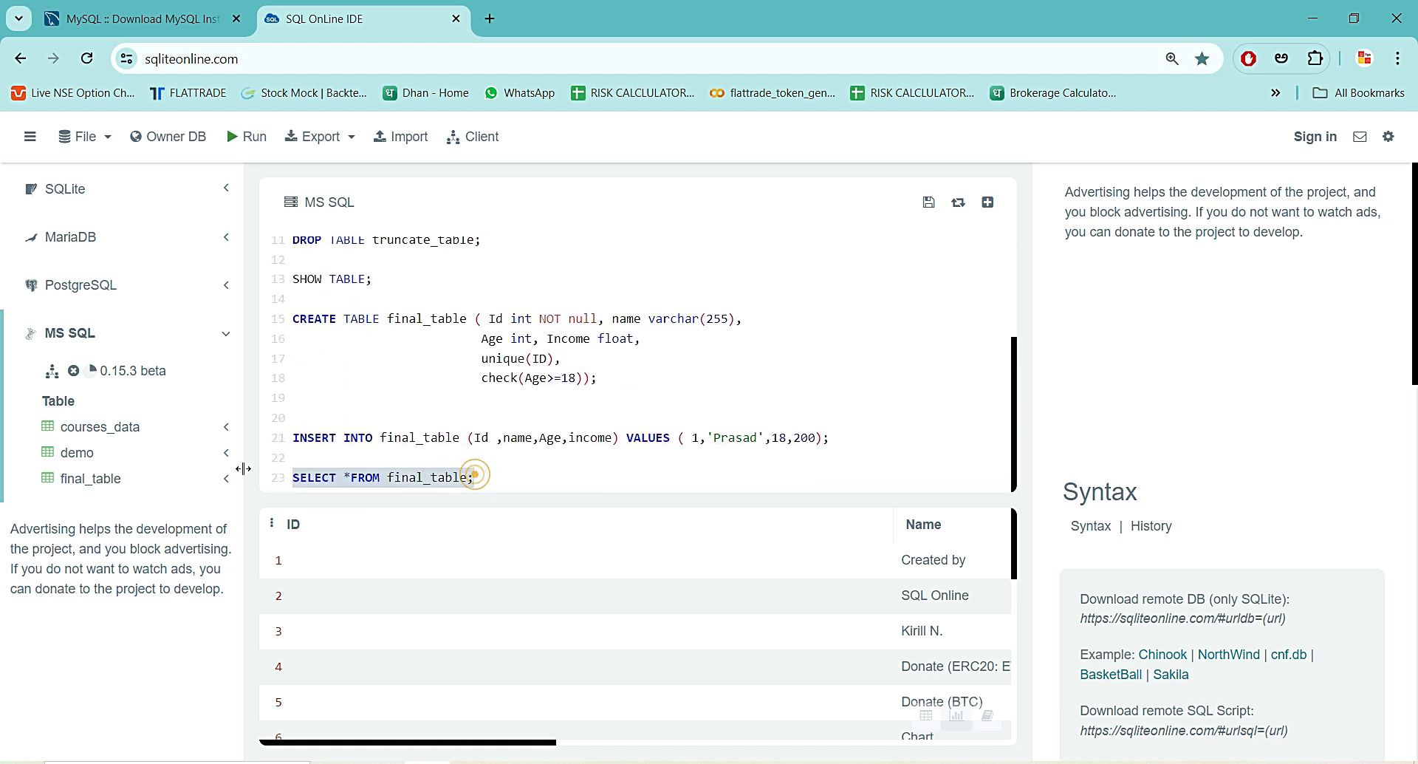
left_click(251, 141)
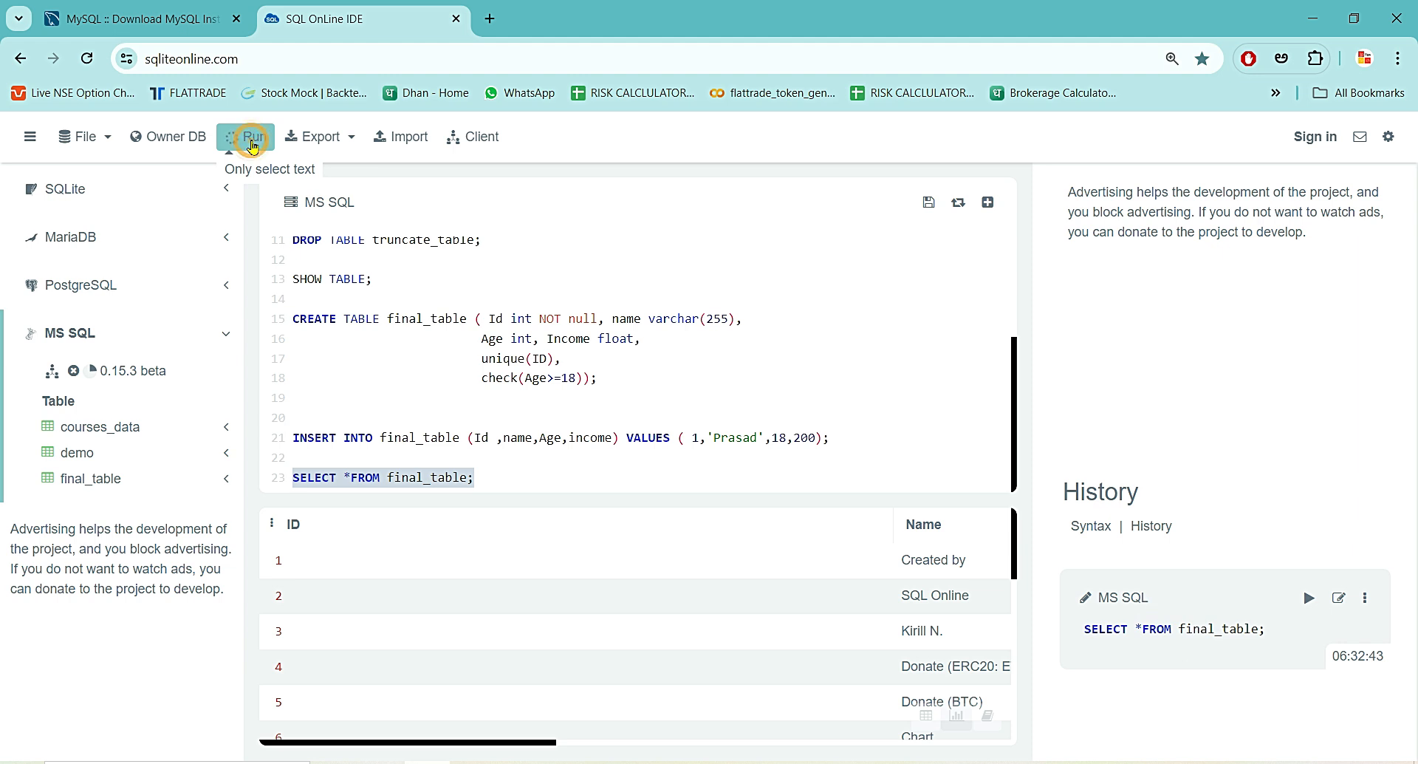
left_click(871, 455)
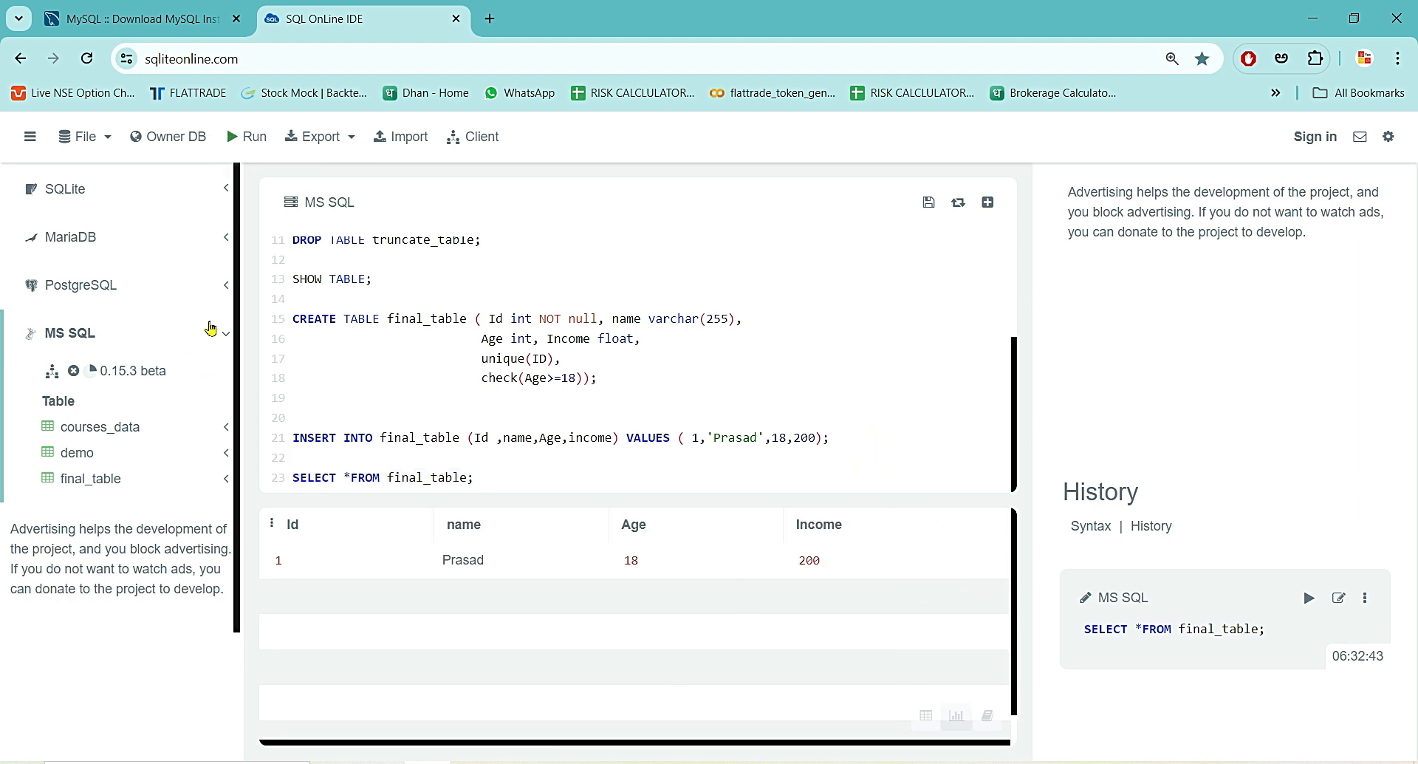
Step: Show the site's settings, look through the color settings dialog, and close that dialog
left_click(1388, 142)
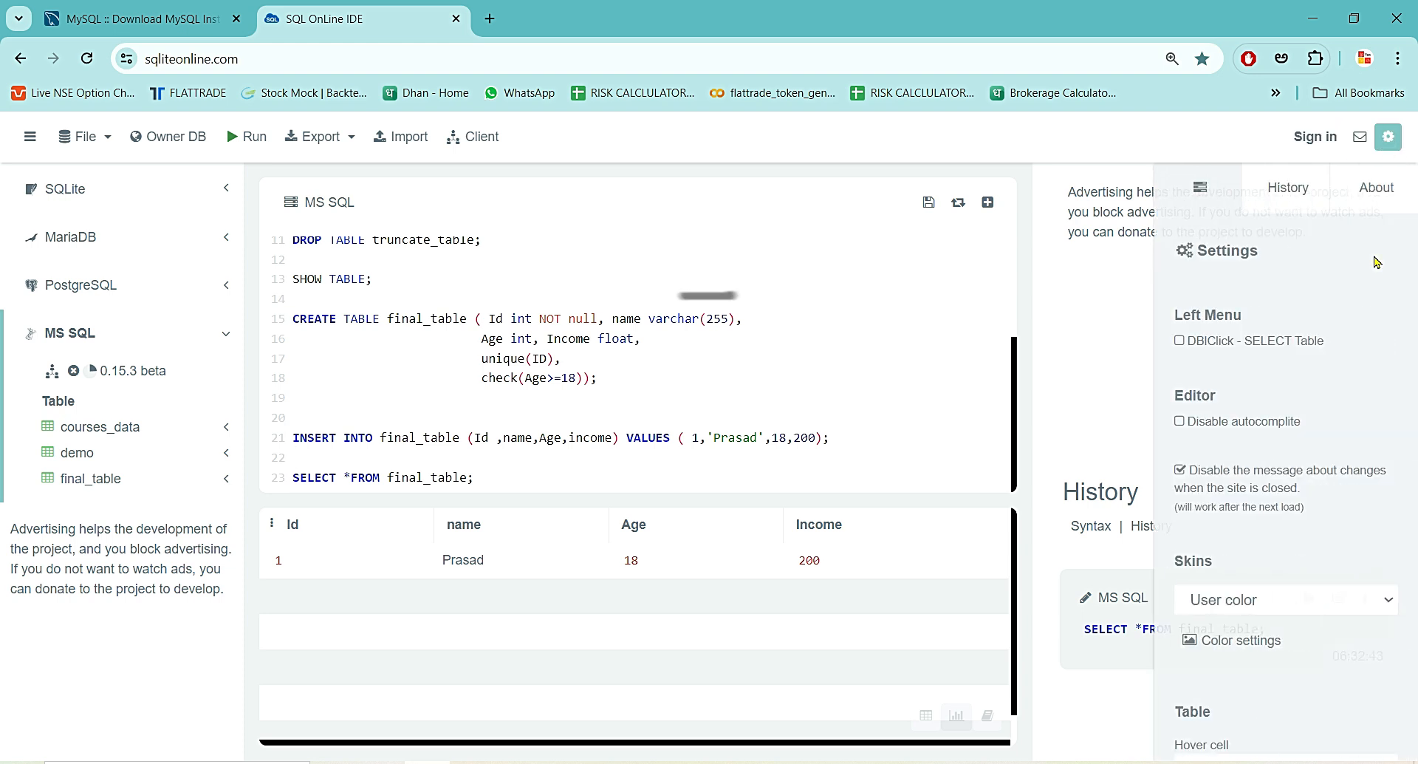
left_click(1239, 642)
scroll(657, 464, "down", 8)
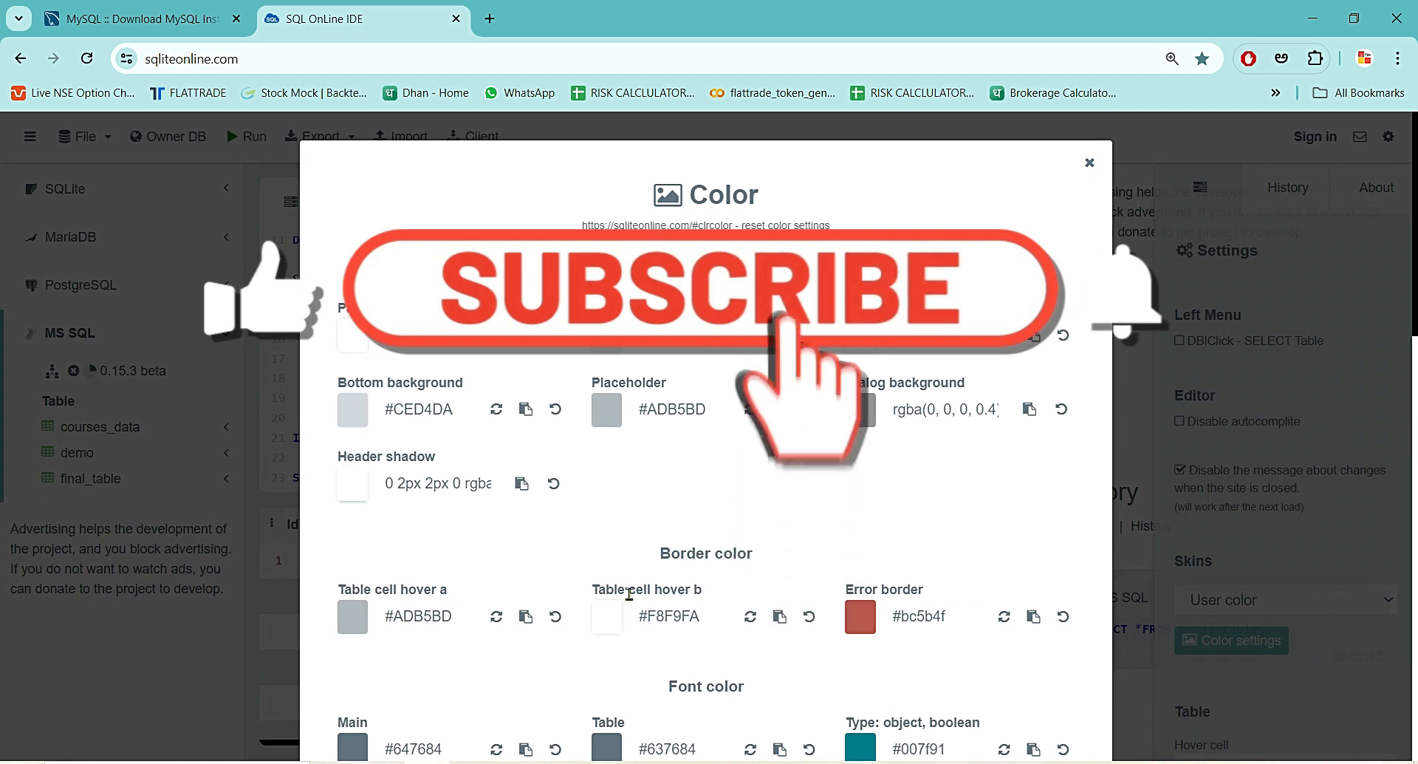
scroll(656, 463, "up", 5)
scroll(656, 463, "up", 3)
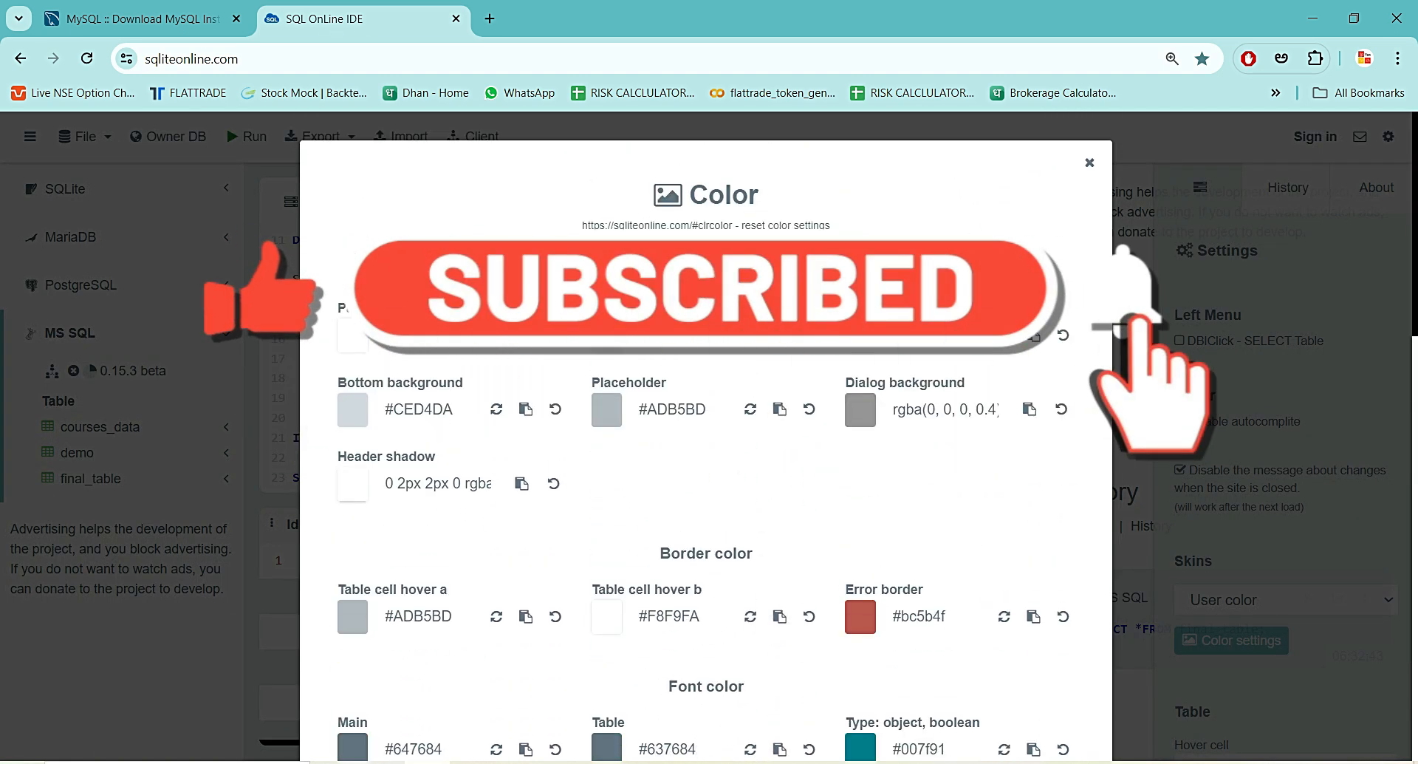
left_click(1091, 154)
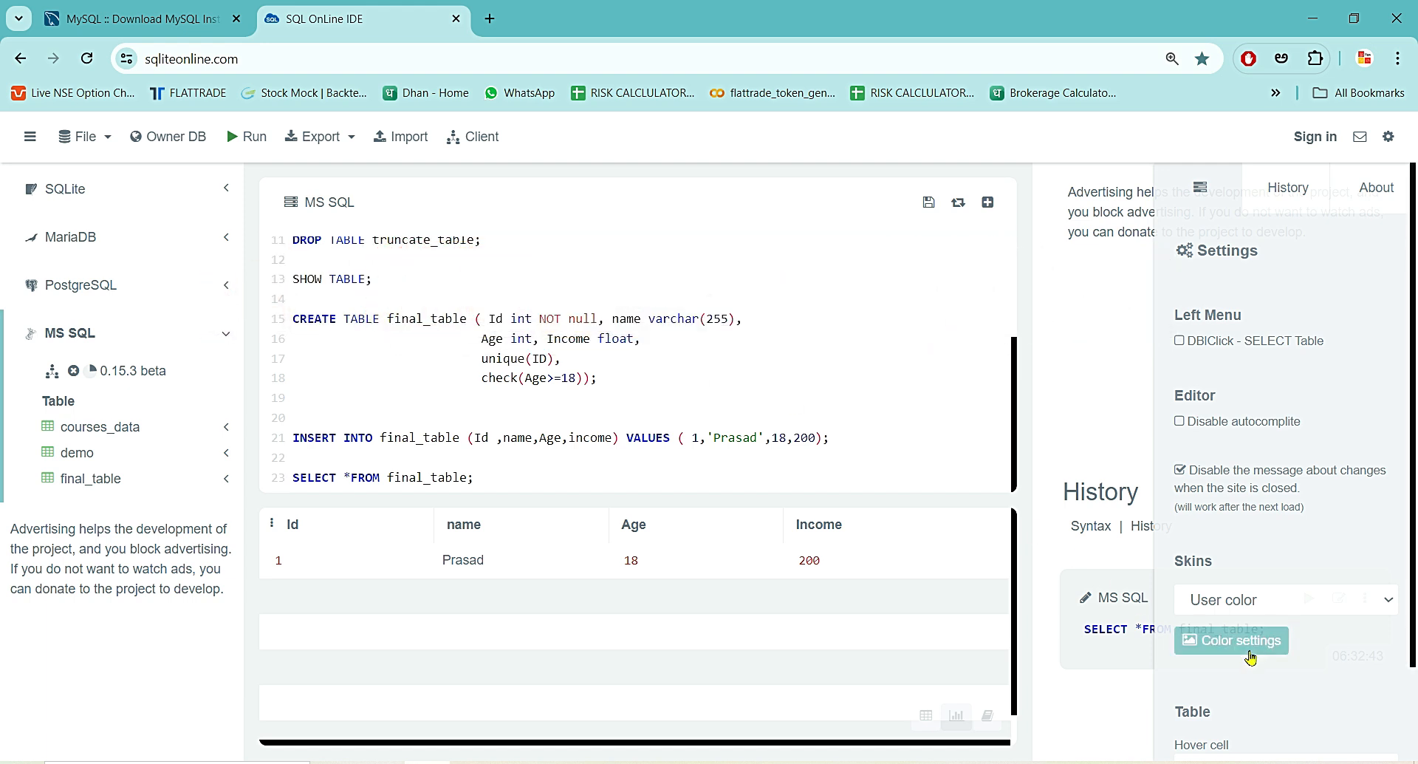
Step: Reopen the color settings, examine the font, scrollbar and code-editor colors, and return to the script without changing any
left_click(1248, 649)
scroll(672, 508, "down", 5)
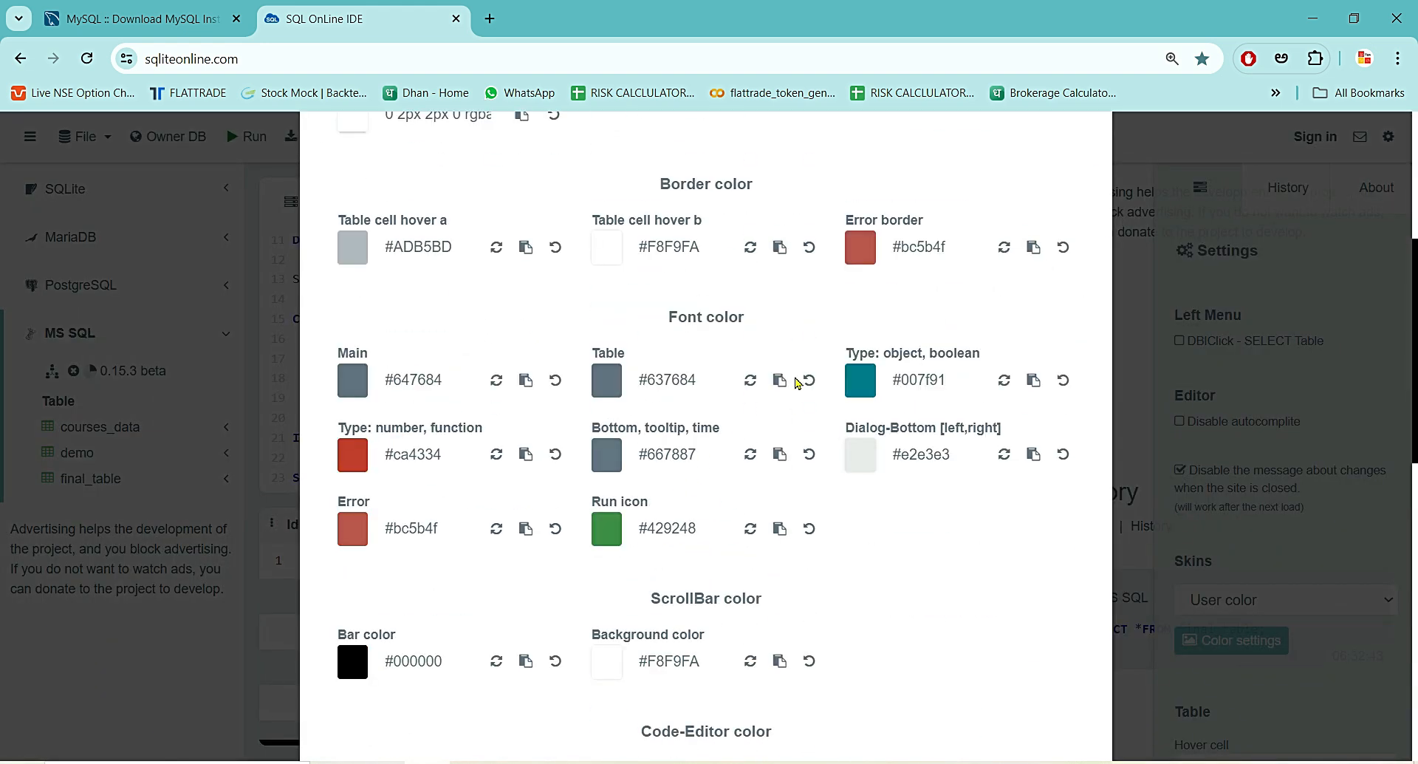
scroll(798, 382, "down", 6)
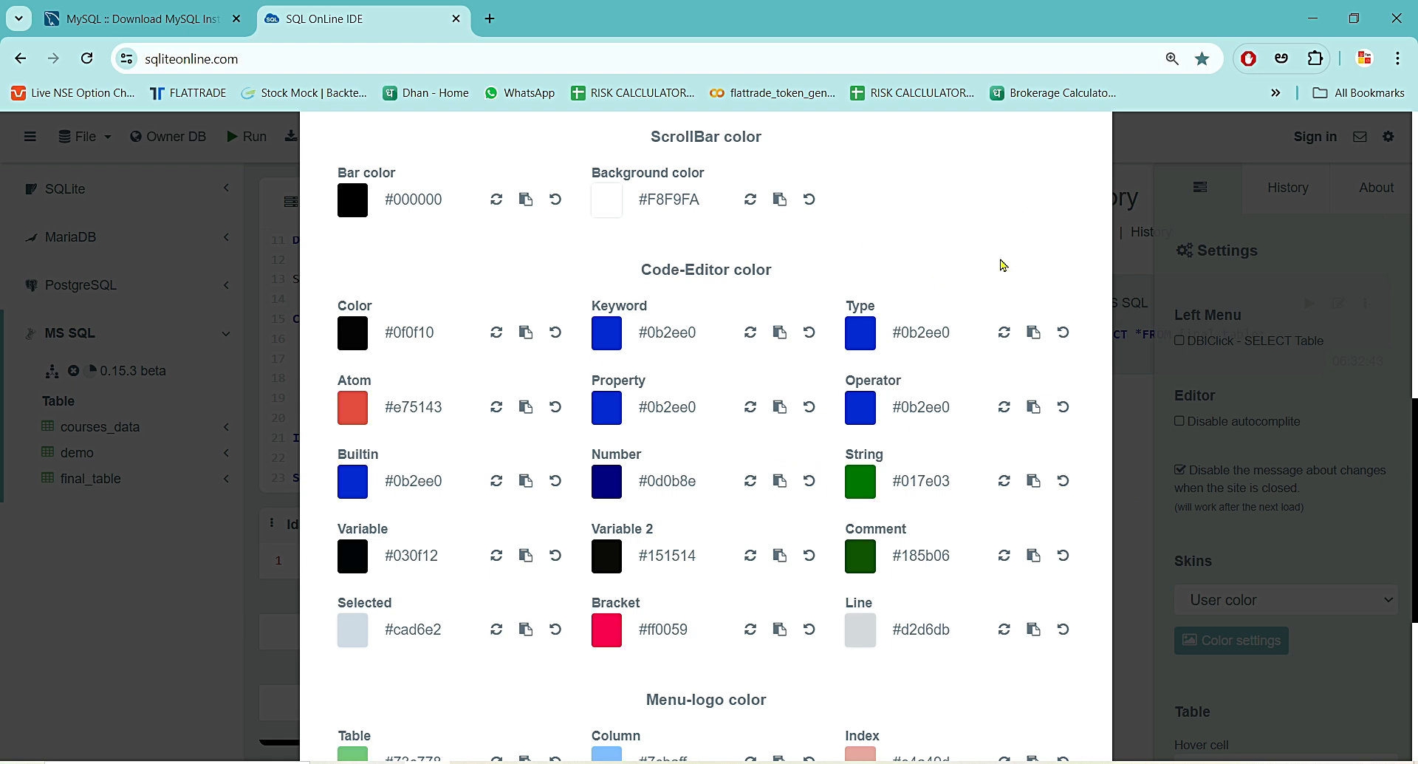
scroll(1187, 309, "up", 5)
left_click(1189, 305)
double_click(321, 320)
left_click(731, 361)
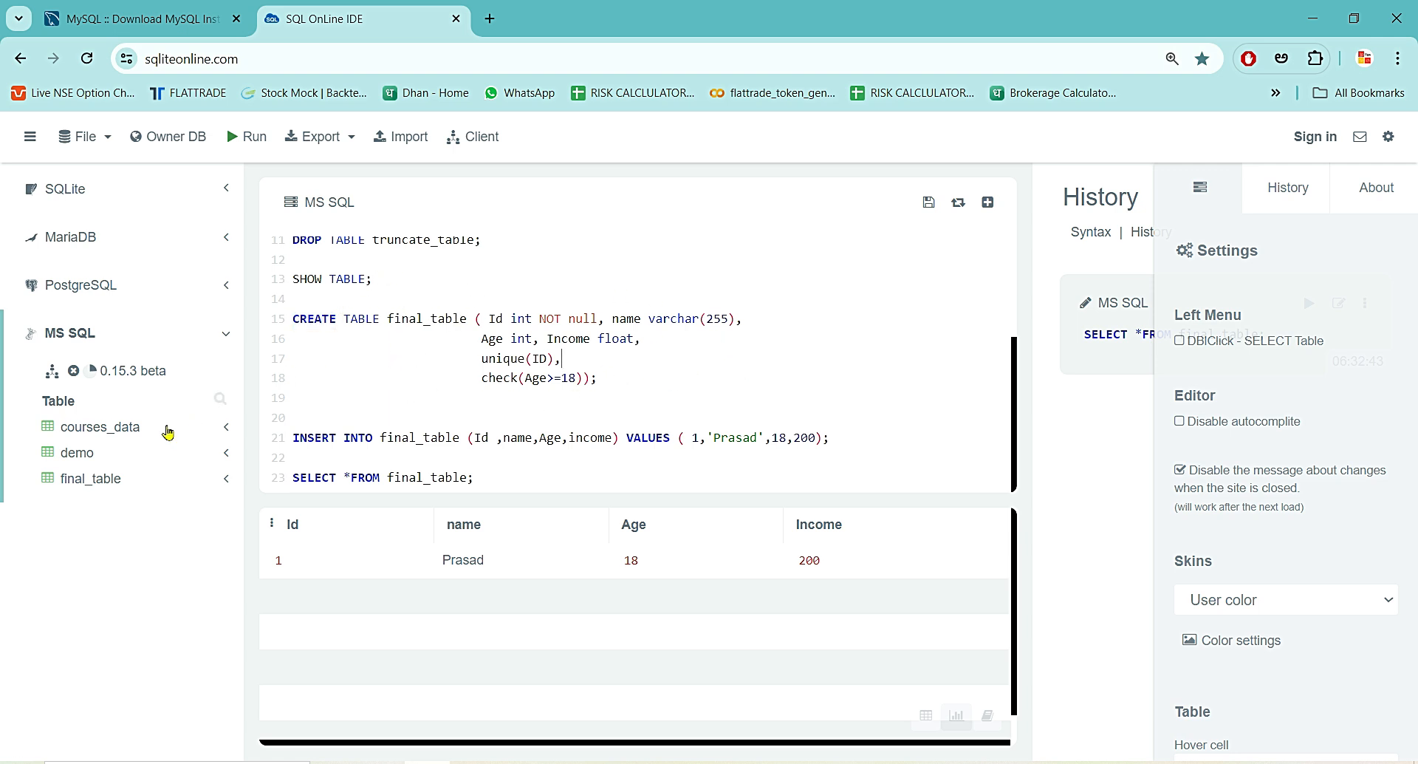
Step: View the columns and index of the demo table and collapse it again, and look through the remaining settings before hiding them
left_click(85, 458)
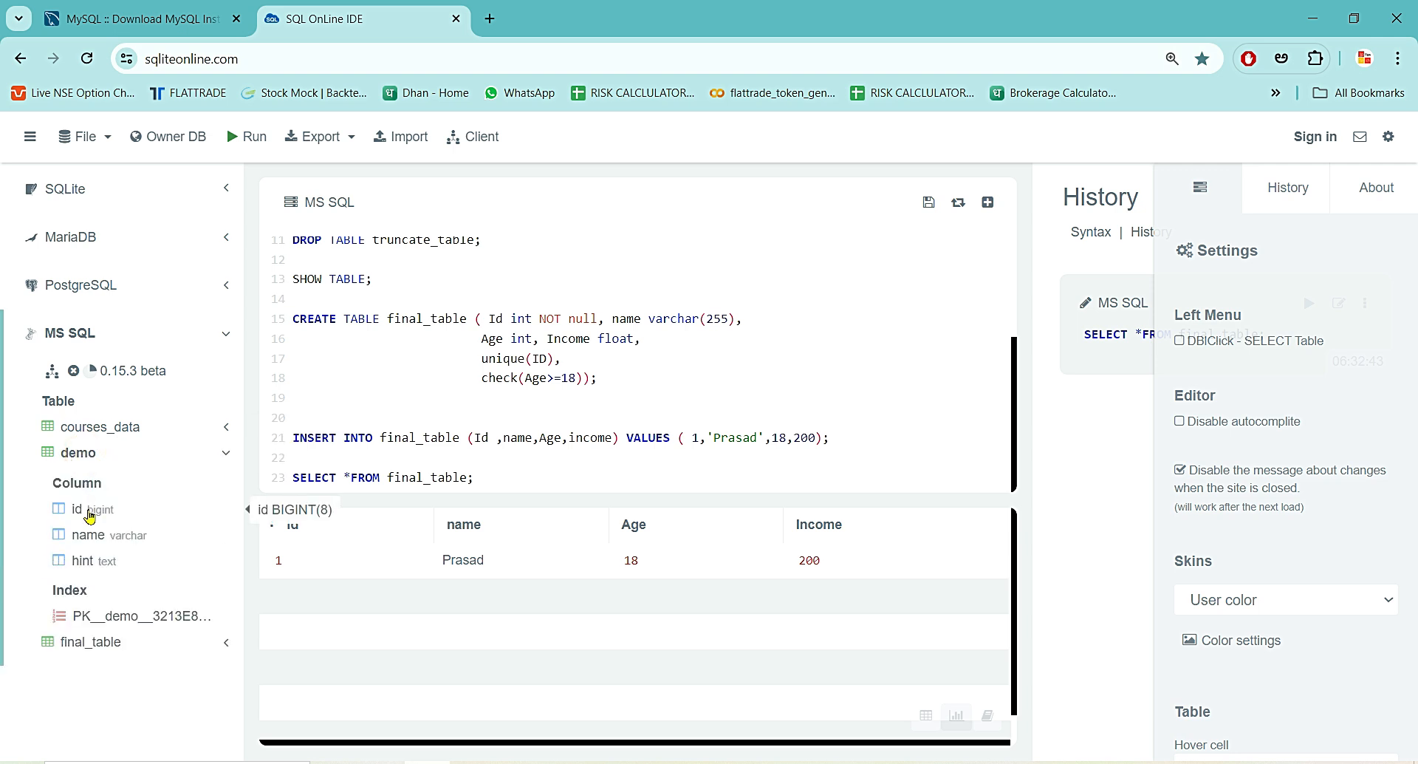
left_click(82, 455)
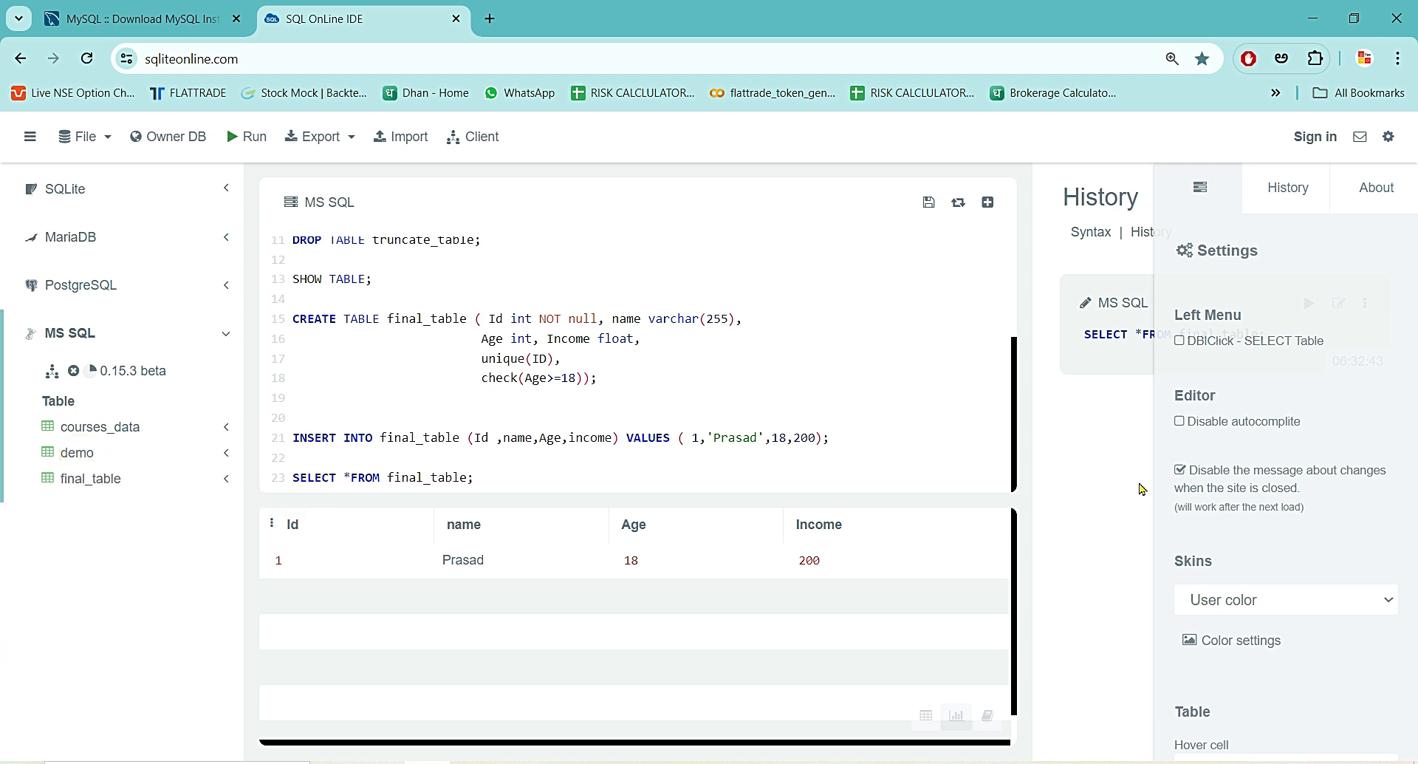
scroll(1307, 610, "down", 2)
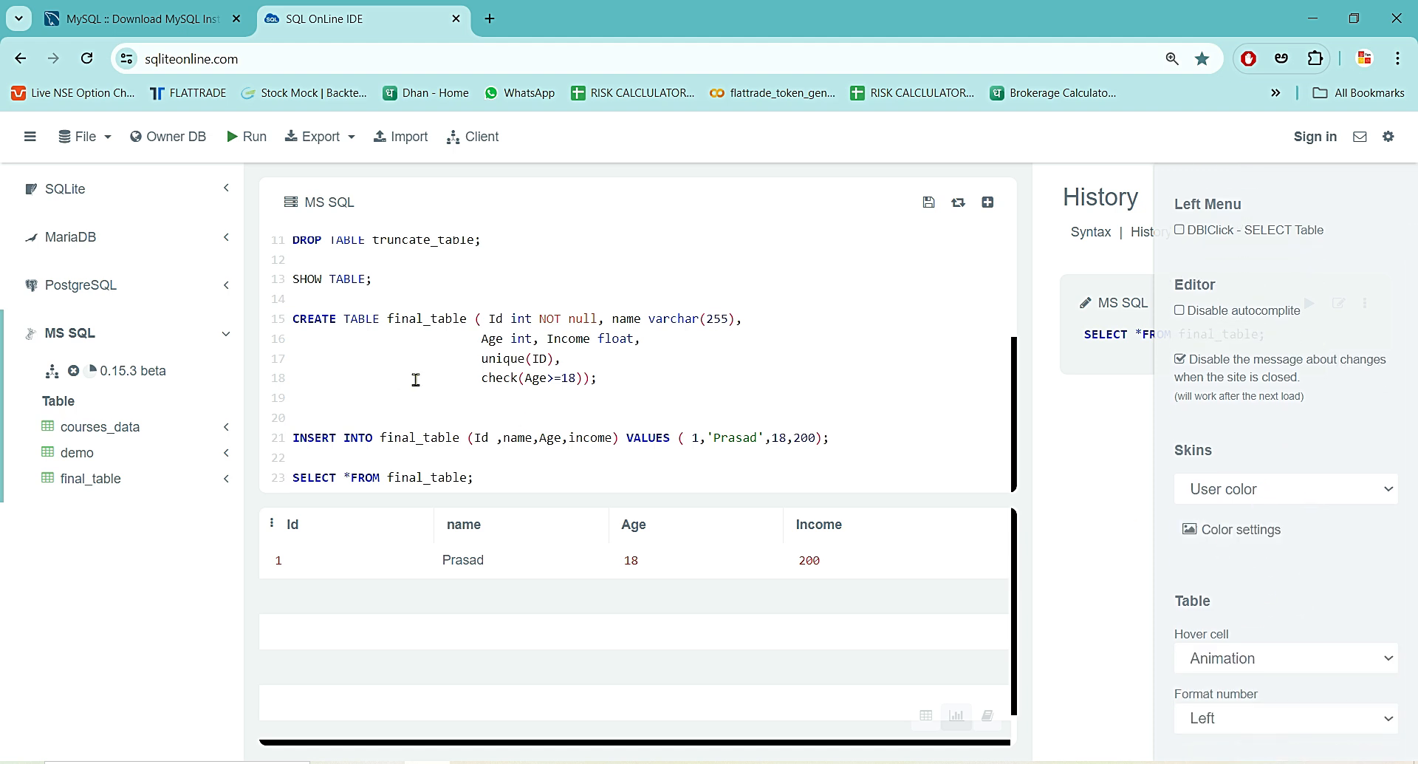
left_click(1388, 137)
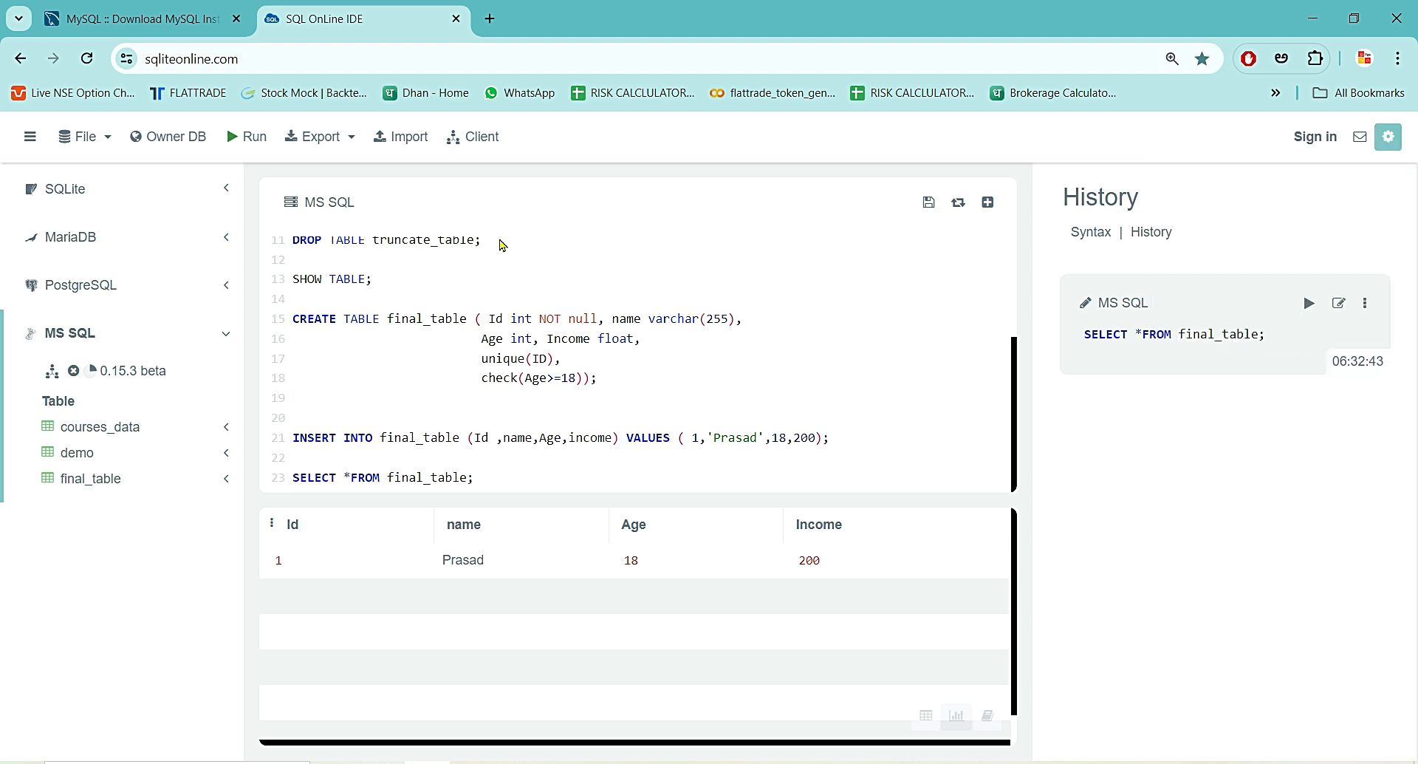
scroll(723, 406, "up", 3)
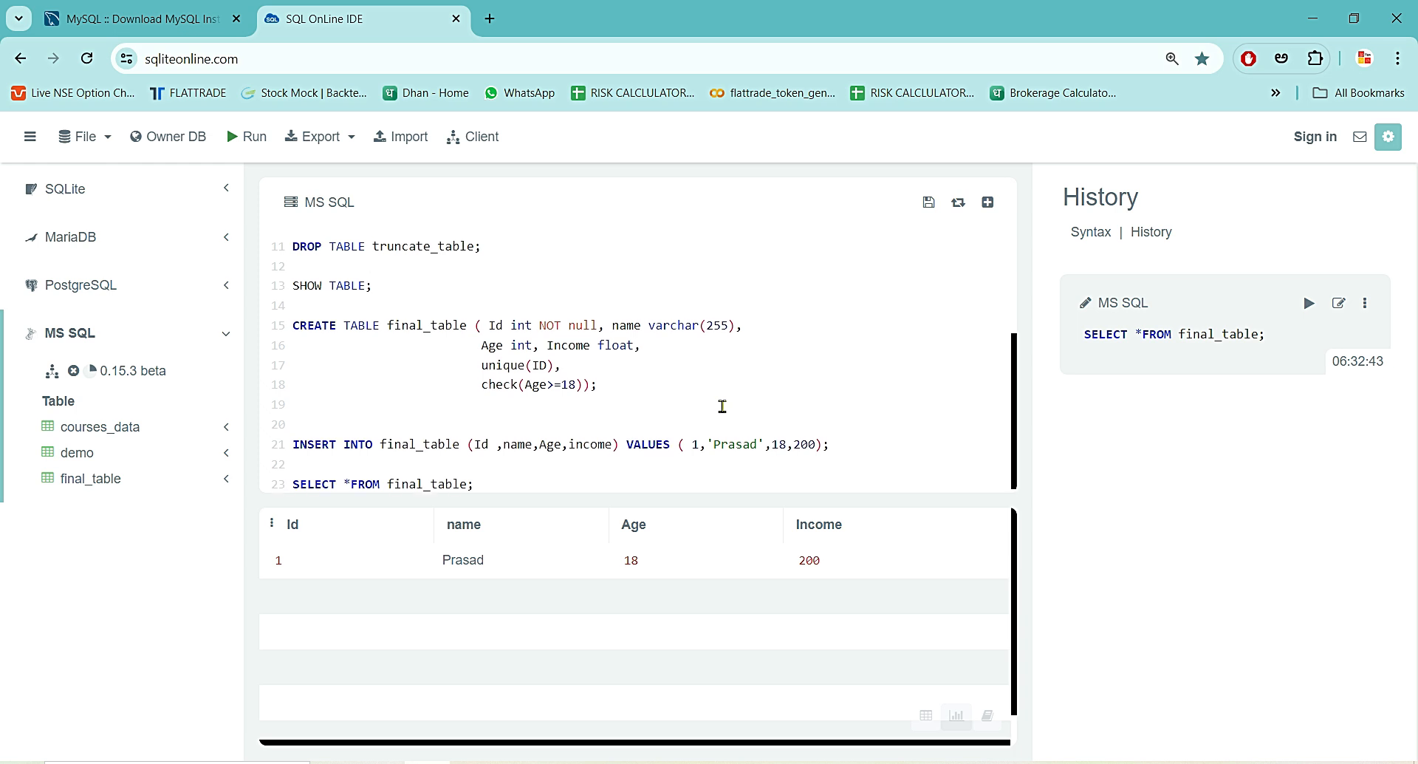